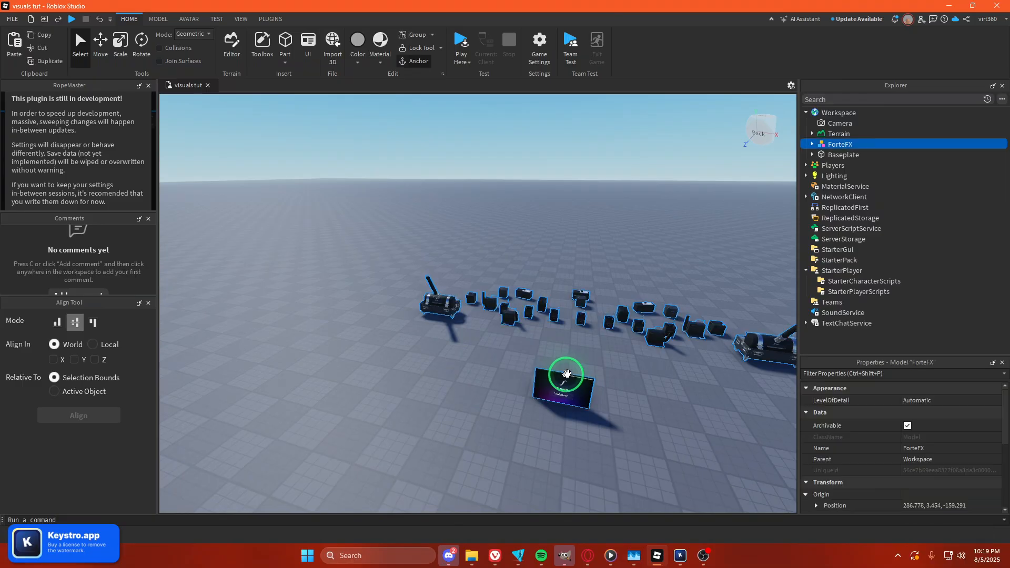
# Ungroup the ForteFX model into its separate component groups and clear the selection.
pyautogui.hotkey('ctrl', 'u')
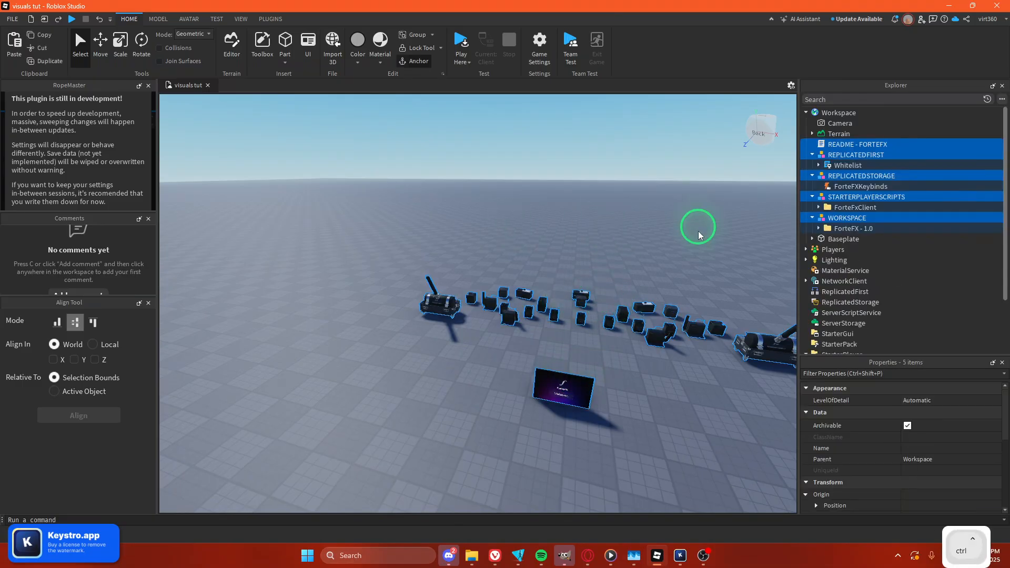
pyautogui.click(643, 216)
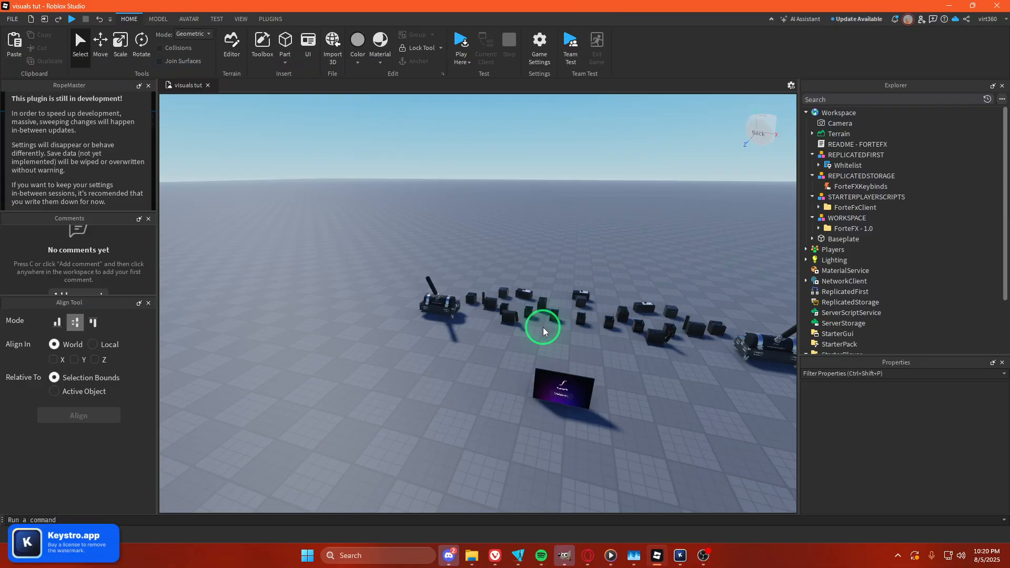
# Open Game Settings and review the Security options, then close the dialog without saving.
pyautogui.click(540, 53)
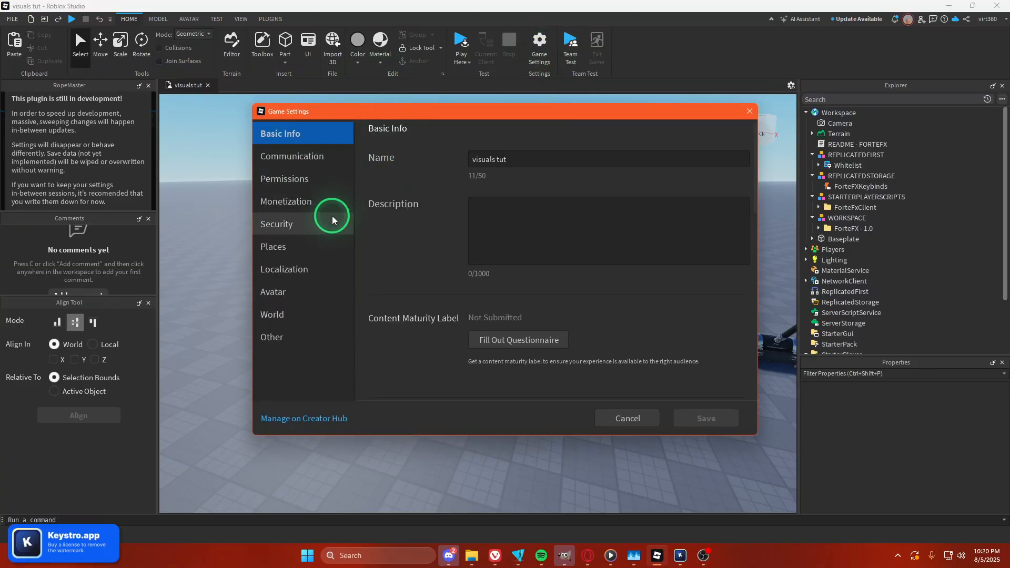
pyautogui.click(283, 225)
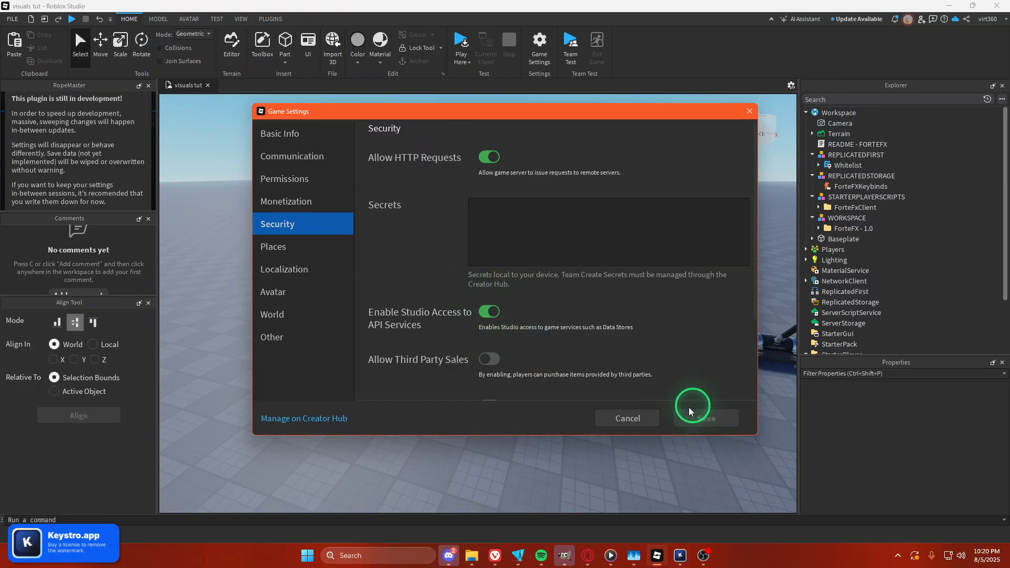
pyautogui.click(641, 417)
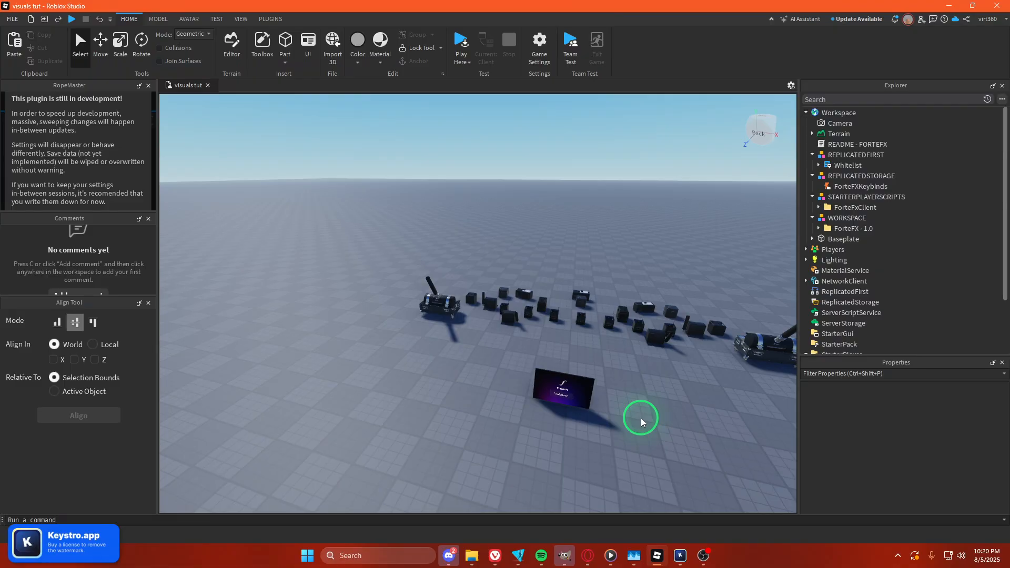
# Move the ForteFX - 1.0 folder out of the WORKSPACE group directly into Workspace.
pyautogui.click(553, 394)
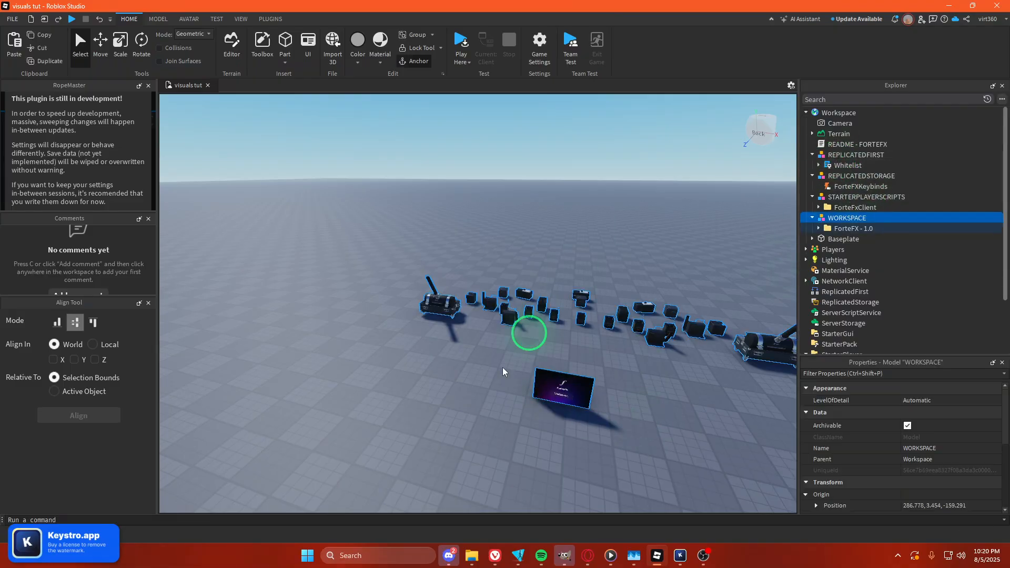
pyautogui.click(835, 228)
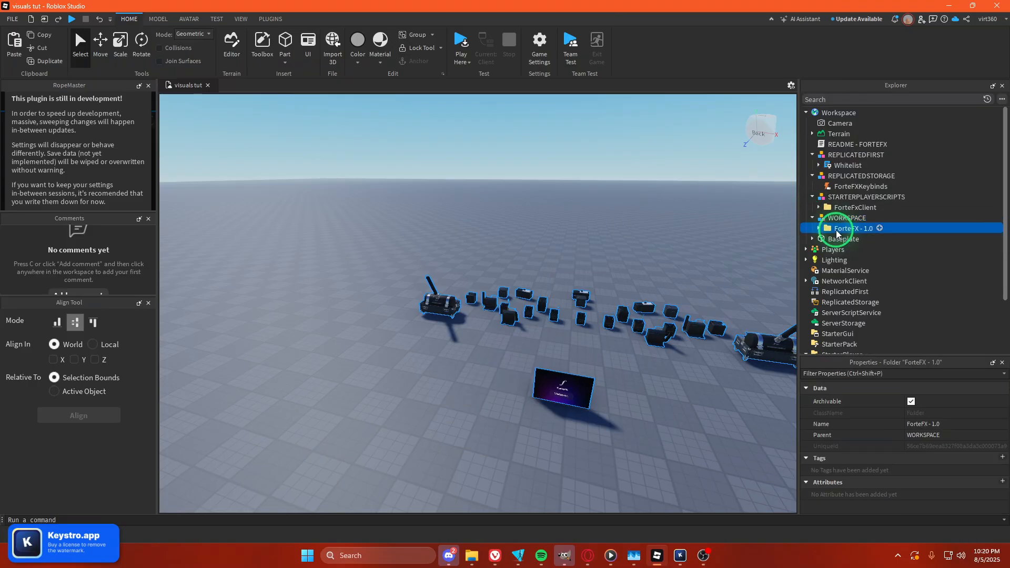
pyautogui.moveTo(835, 228); pyautogui.dragTo(831, 116)
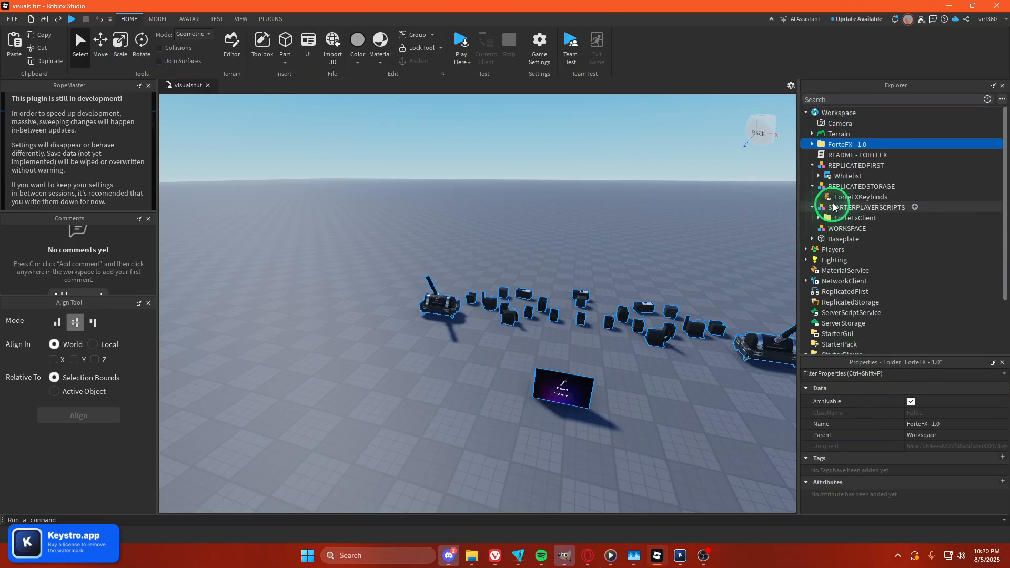
# Move the Whitelist script into ReplicatedFirst and the ForteFXKeybinds event into ReplicatedStorage.
pyautogui.click(836, 175)
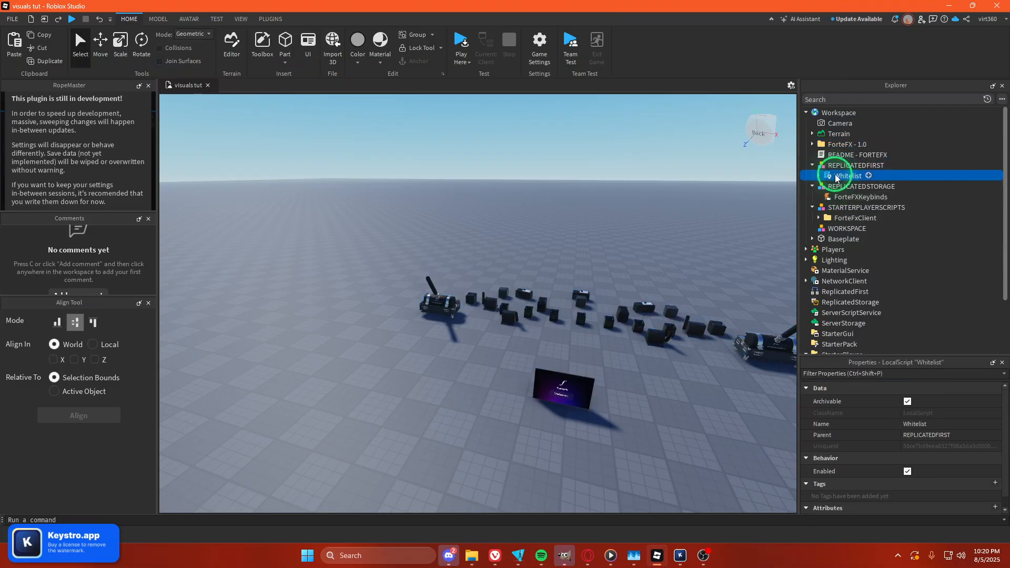
pyautogui.moveTo(852, 295); pyautogui.dragTo(851, 292)
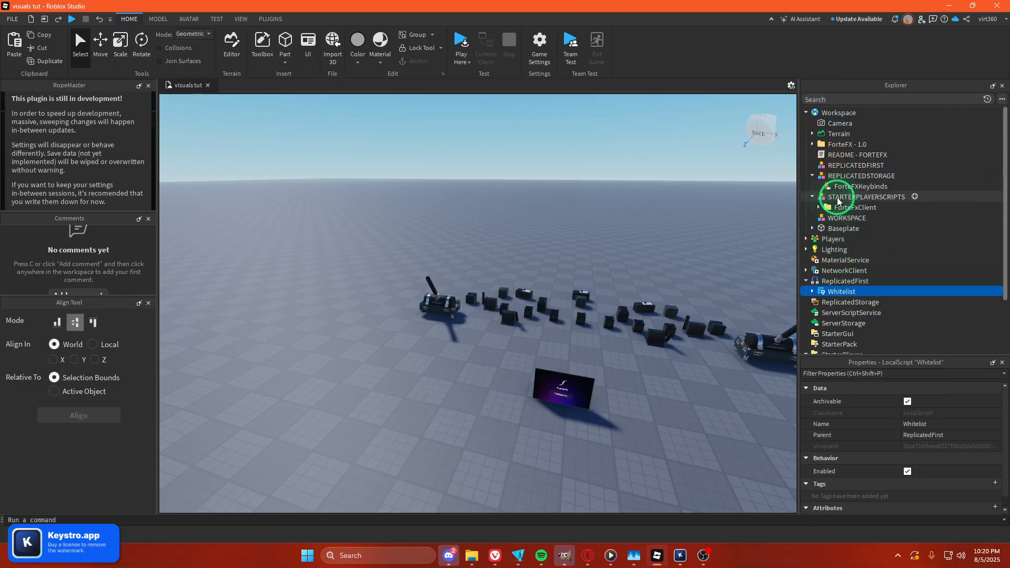
pyautogui.click(854, 190)
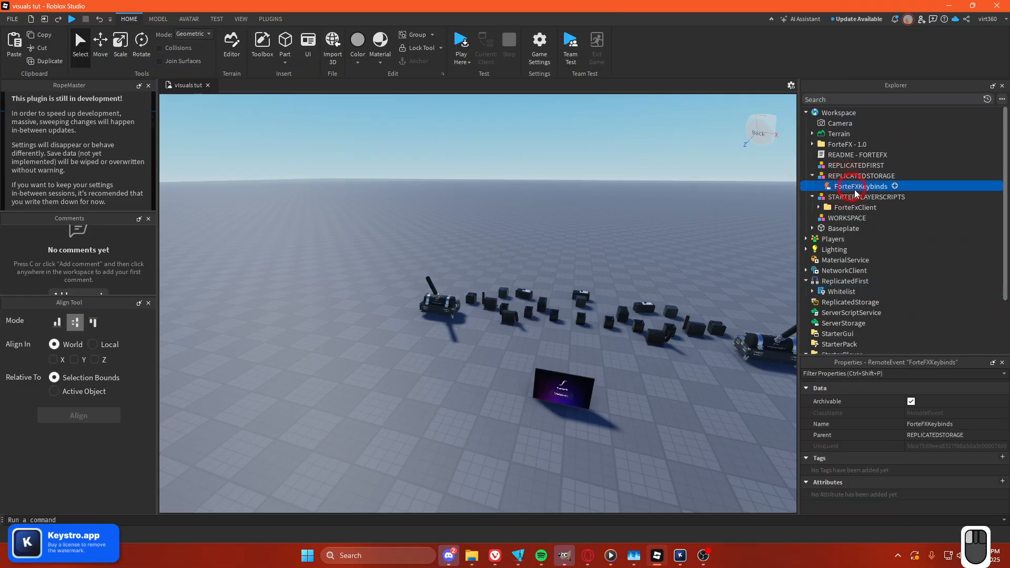
pyautogui.moveTo(864, 306); pyautogui.dragTo(863, 300)
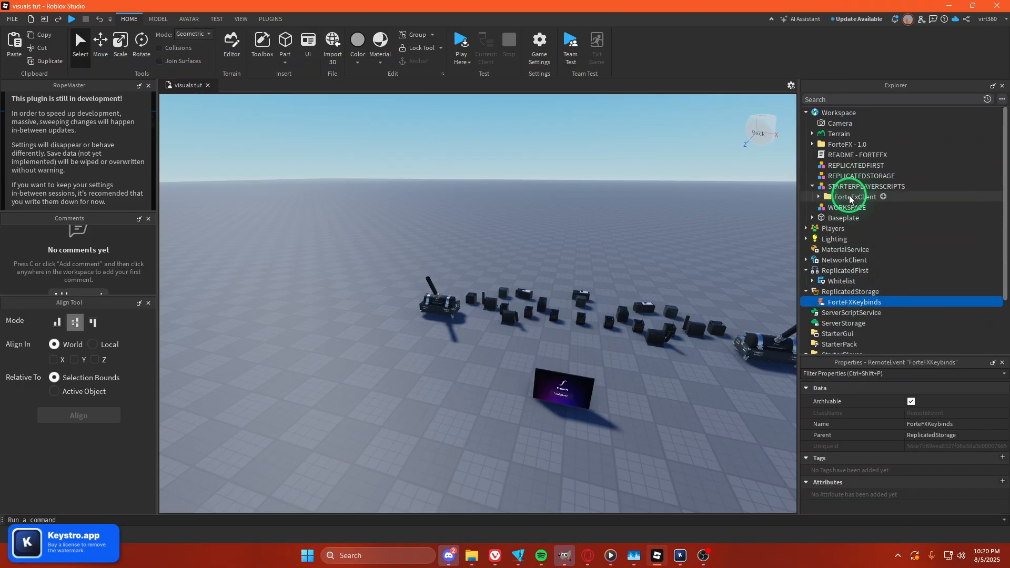
# Move the ForteFxClient folder into StarterPlayer's StarterPlayerScripts.
pyautogui.moveTo(863, 198); pyautogui.dragTo(877, 218)
pyautogui.scroll(-2, 903, 327)
pyautogui.moveTo(904, 326); pyautogui.dragTo(878, 314)
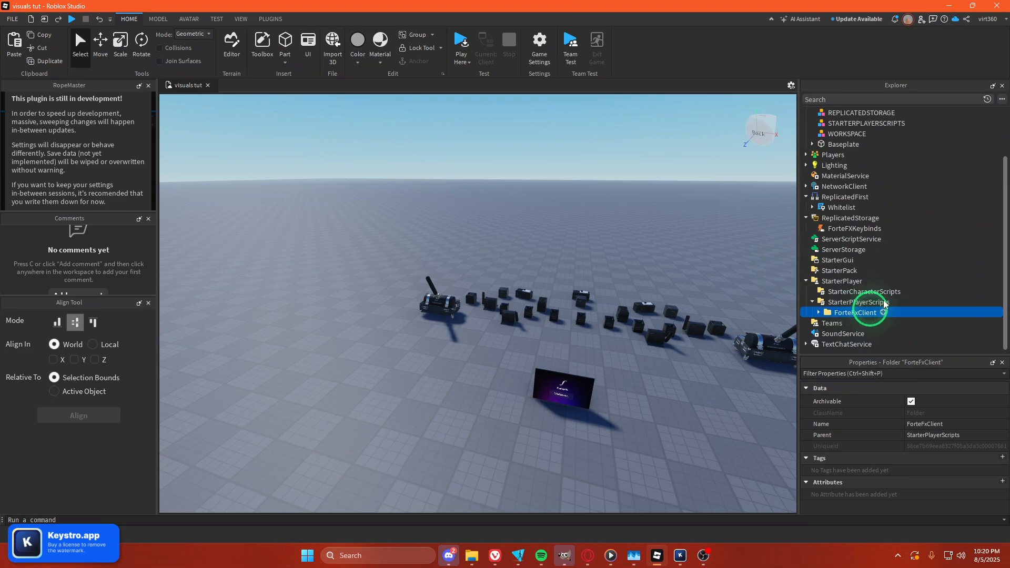
# Expand the ForteFX - 1.0 folder down to its Settings and select the RemoteEvent value.
pyautogui.scroll(2, 899, 304)
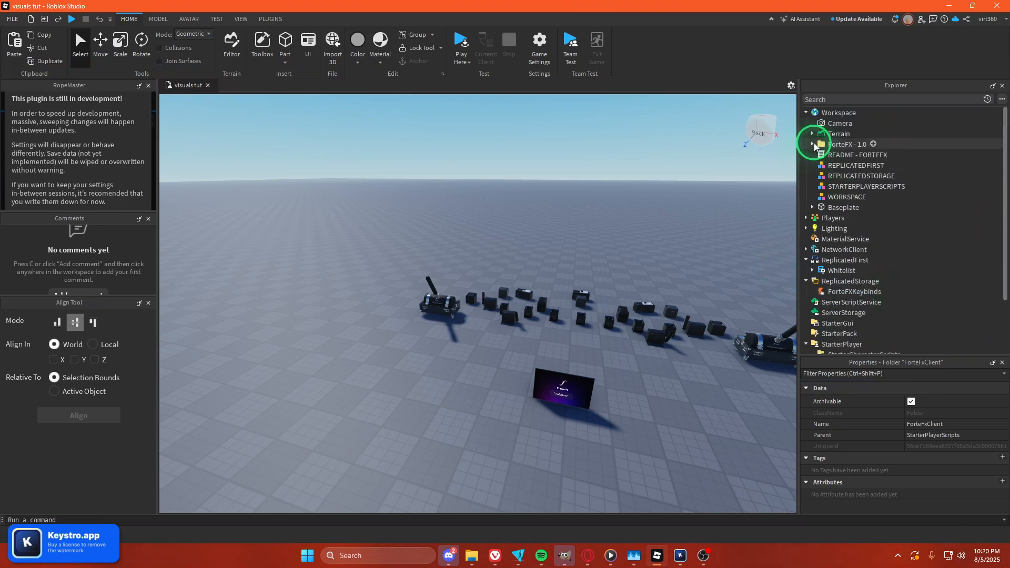
pyautogui.click(813, 145)
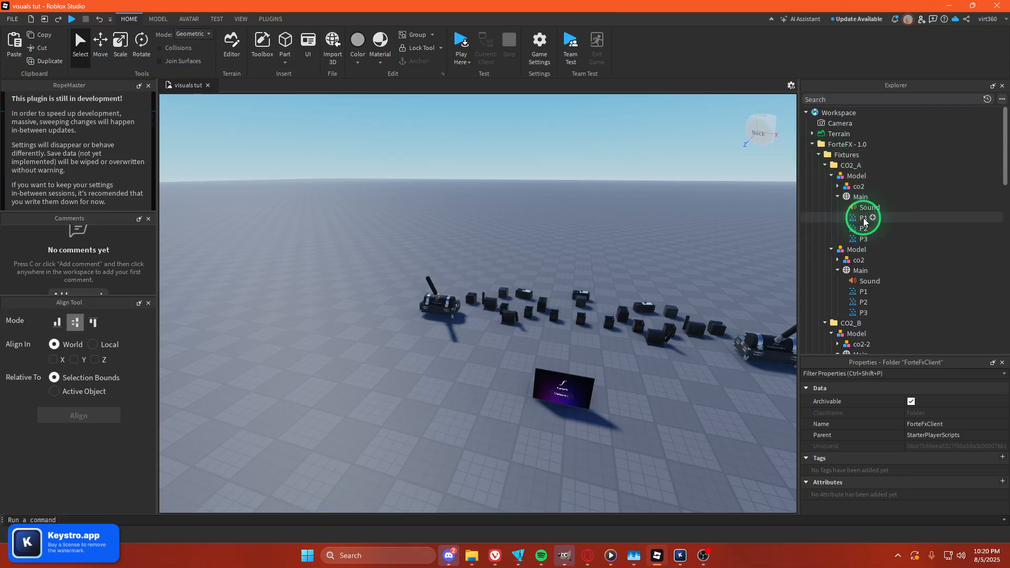
pyautogui.click(831, 176)
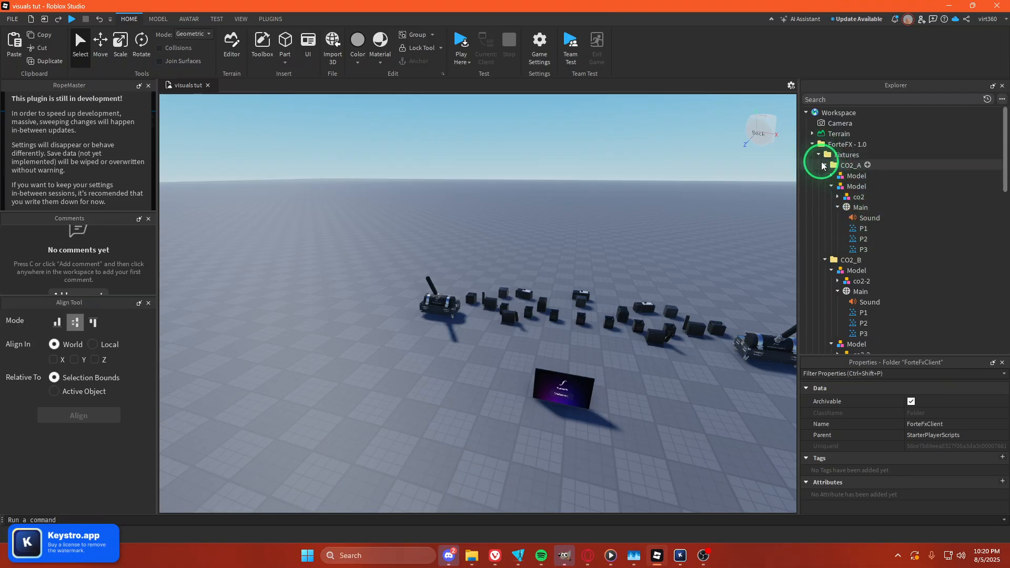
pyautogui.click(825, 165)
pyautogui.click(825, 176)
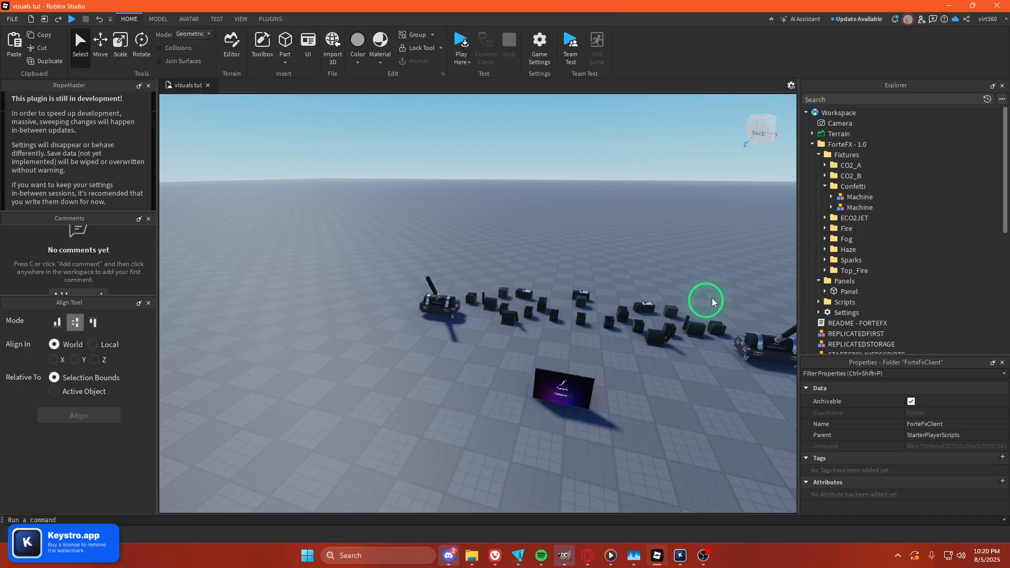
pyautogui.click(819, 312)
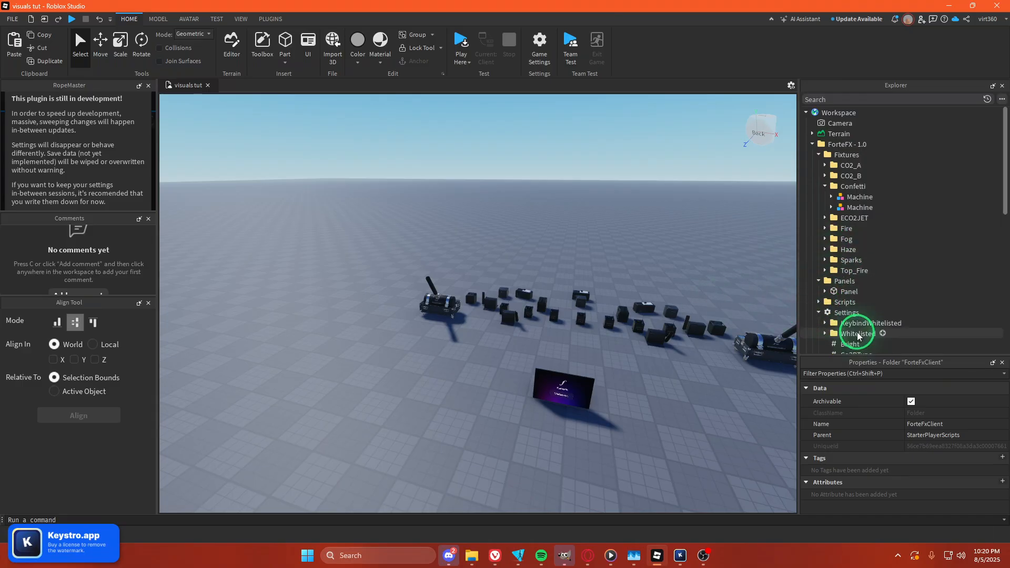
pyautogui.scroll(-2, 841, 321)
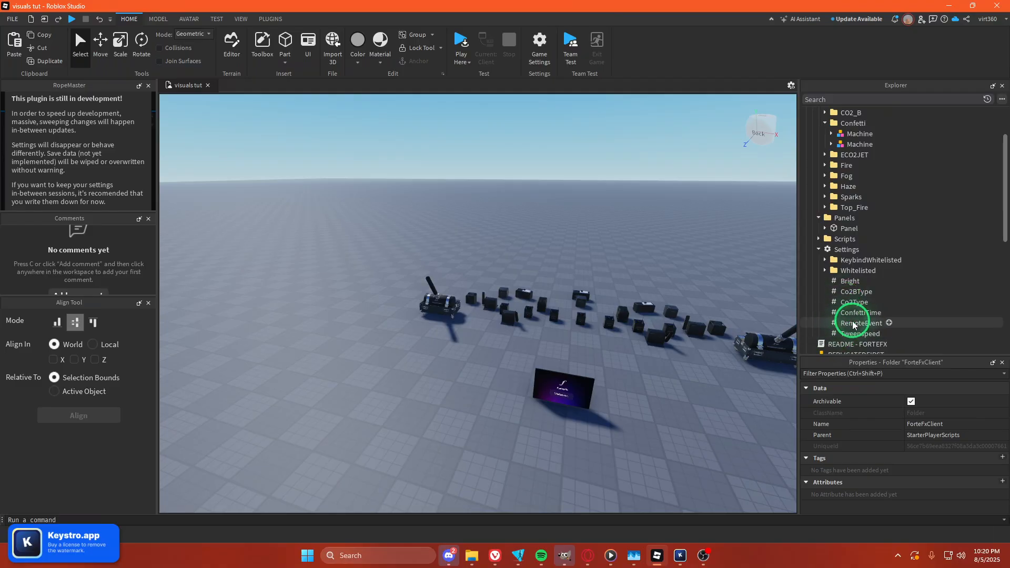
pyautogui.click(851, 324)
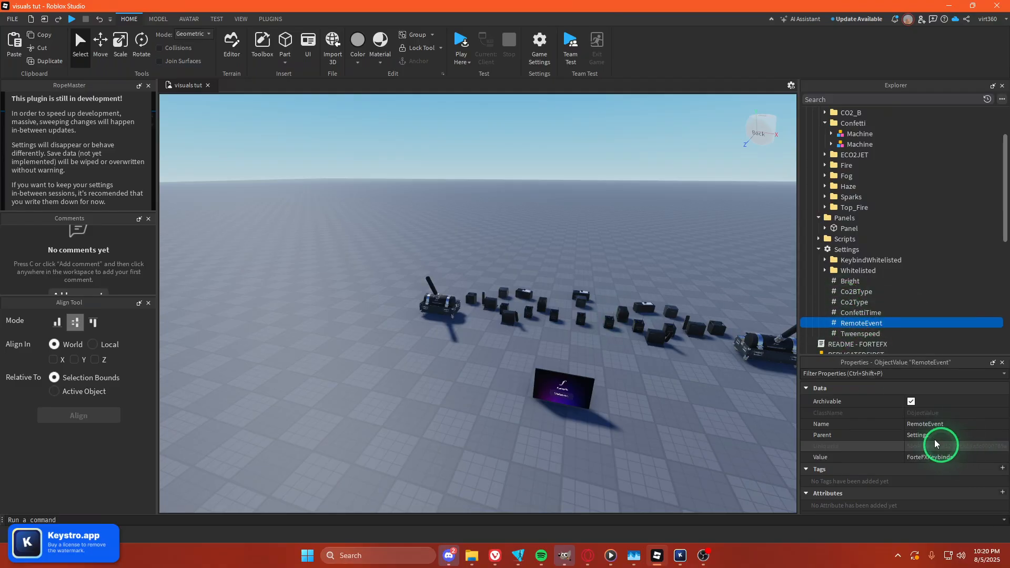
# Check that the RemoteEvent's Value refers to the ForteFXKeybinds event in ReplicatedStorage.
pyautogui.click(938, 458)
pyautogui.scroll(-8, 873, 268)
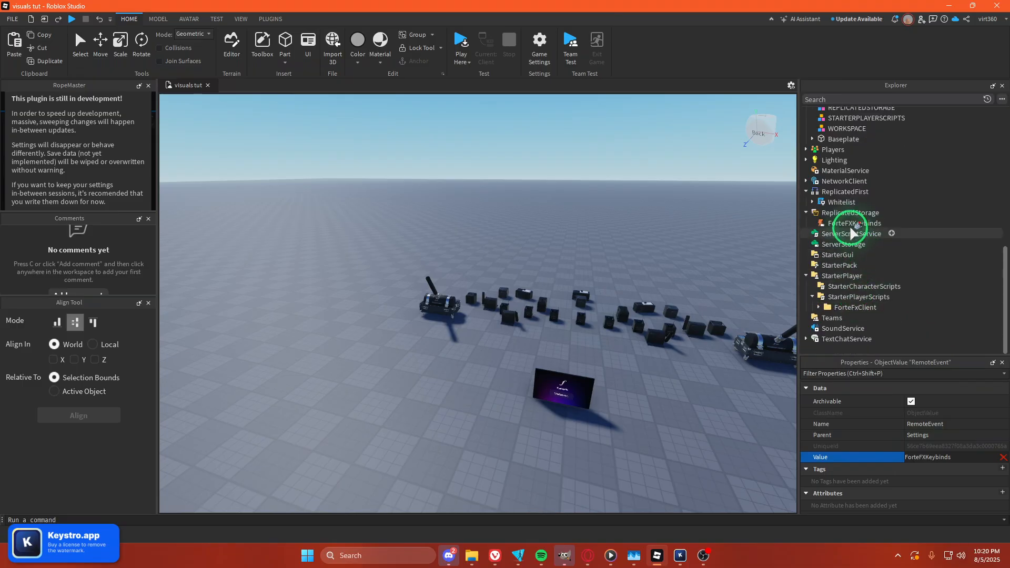
pyautogui.scroll(4, 894, 232)
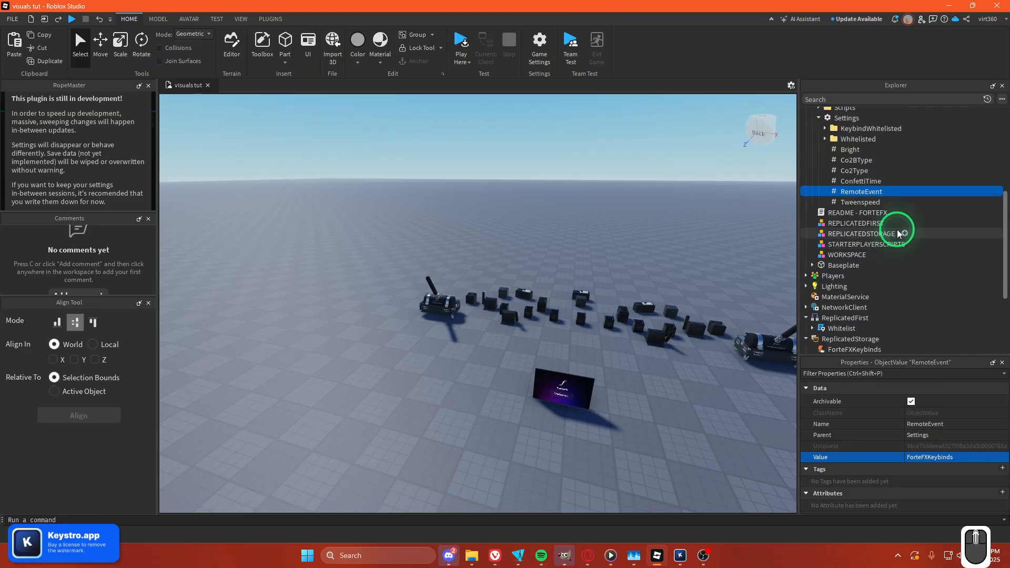
pyautogui.scroll(3, 897, 282)
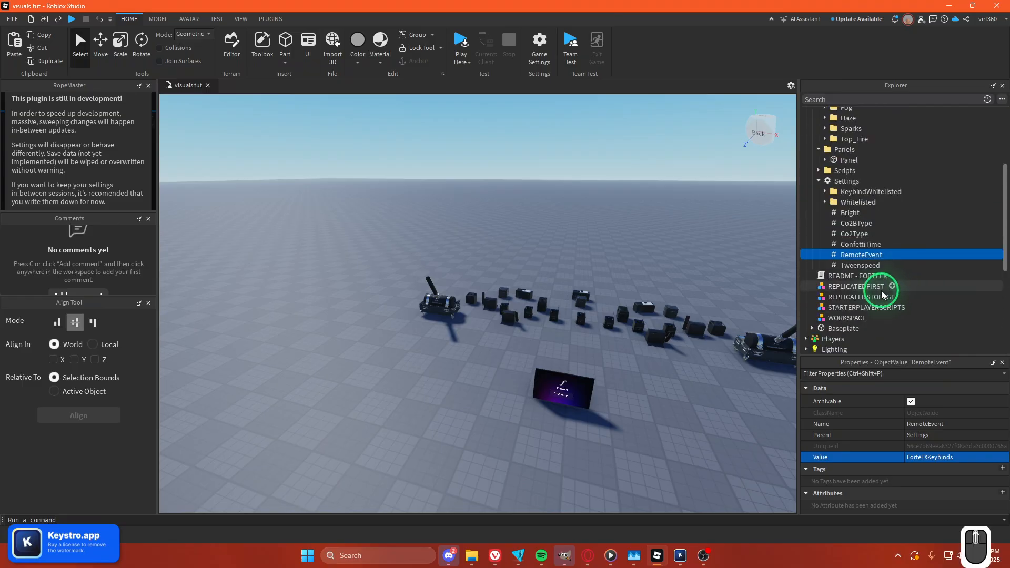
pyautogui.scroll(3, 863, 219)
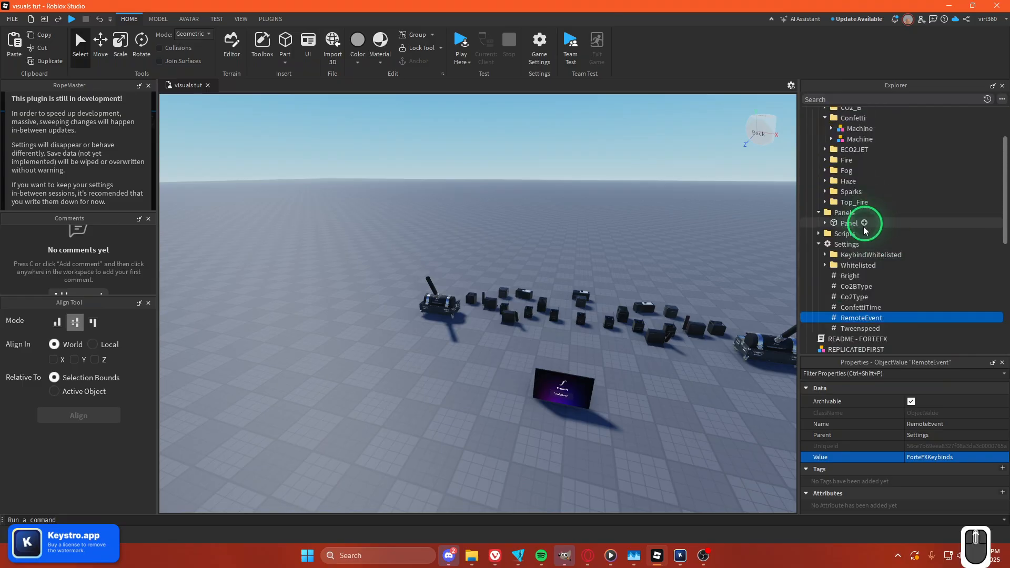
pyautogui.scroll(-10, 870, 248)
# Check the Value of the ProductFolder under the Whitelist script against the ForteFX - 1.0 folder.
pyautogui.click(812, 233)
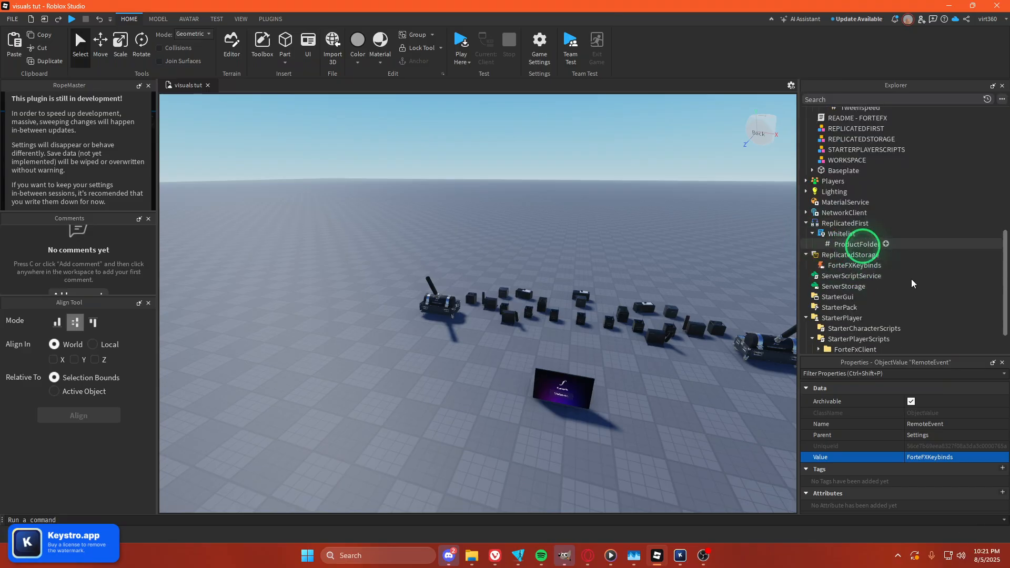
pyautogui.click(856, 244)
pyautogui.click(929, 457)
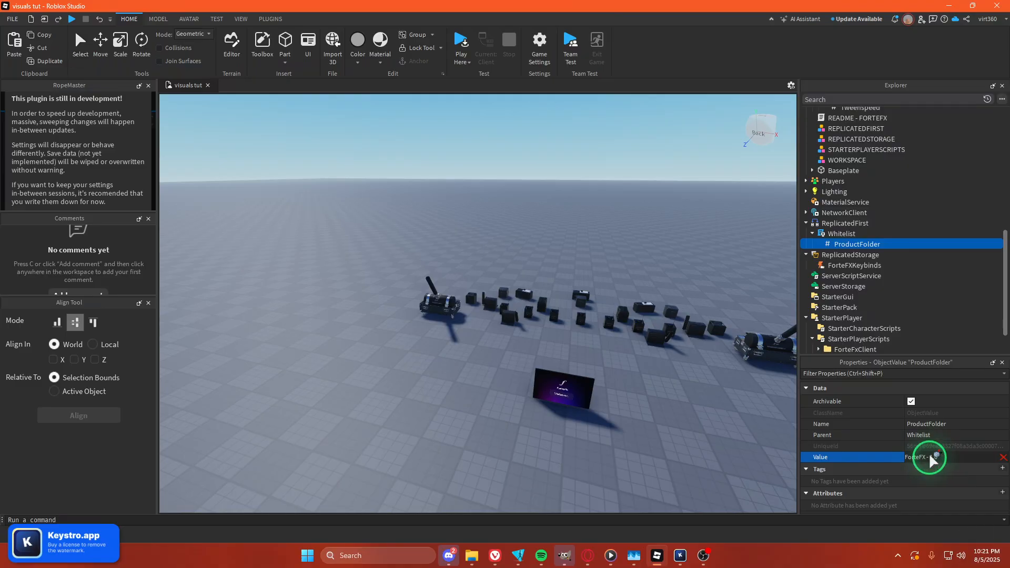
pyautogui.scroll(5, 867, 247)
pyautogui.scroll(8, 865, 241)
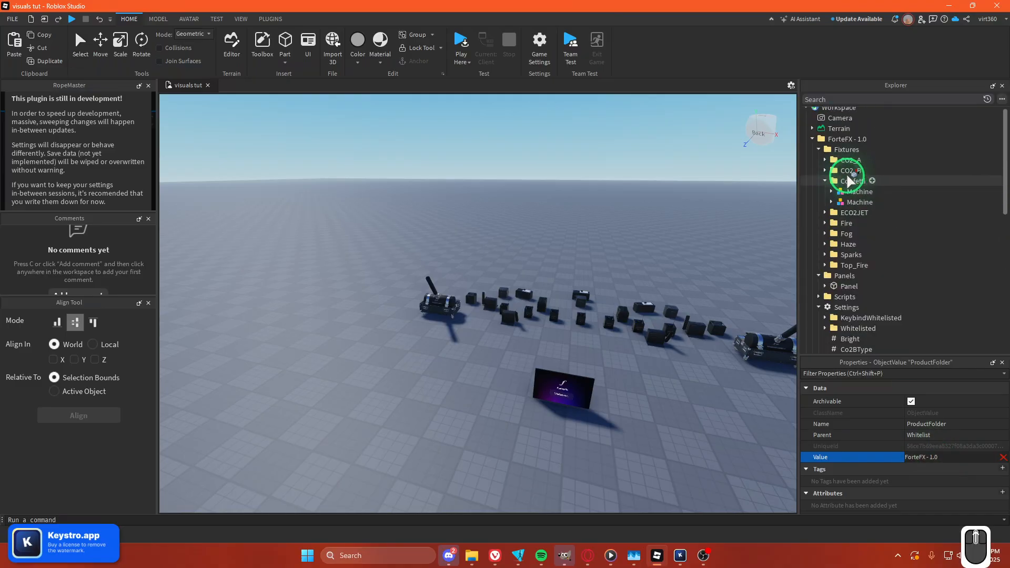
pyautogui.scroll(-8, 879, 329)
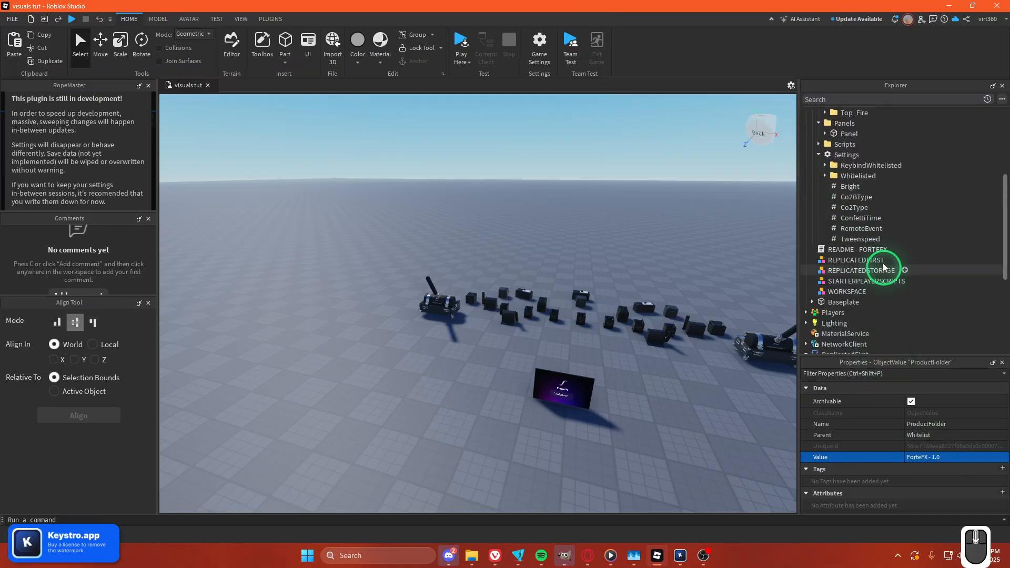
pyautogui.scroll(-3, 846, 245)
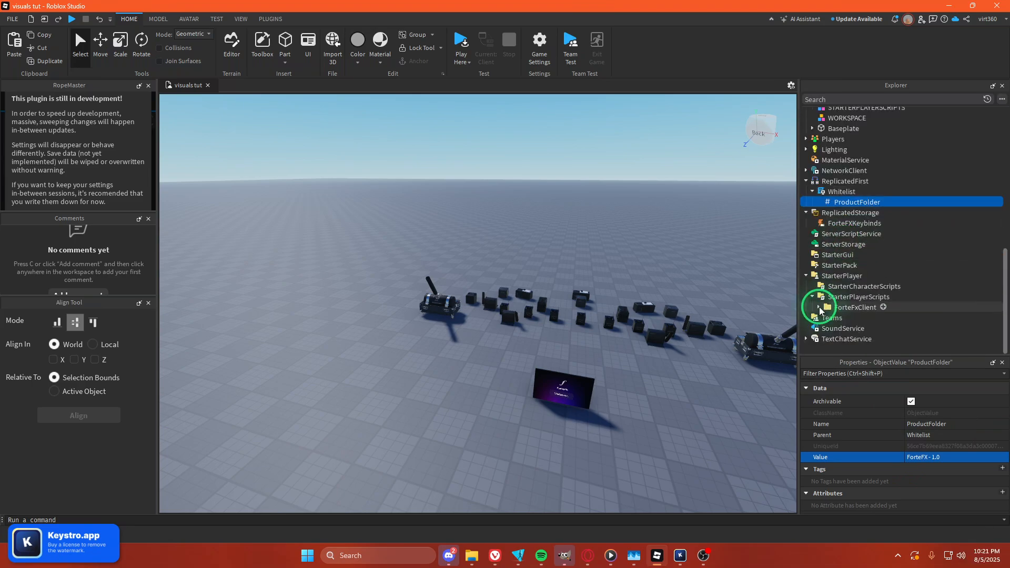
# Check the Value of the ProductFolder inside ForteFxClient's LocalScript against the ForteFX - 1.0 folder.
pyautogui.click(856, 329)
pyautogui.click(933, 456)
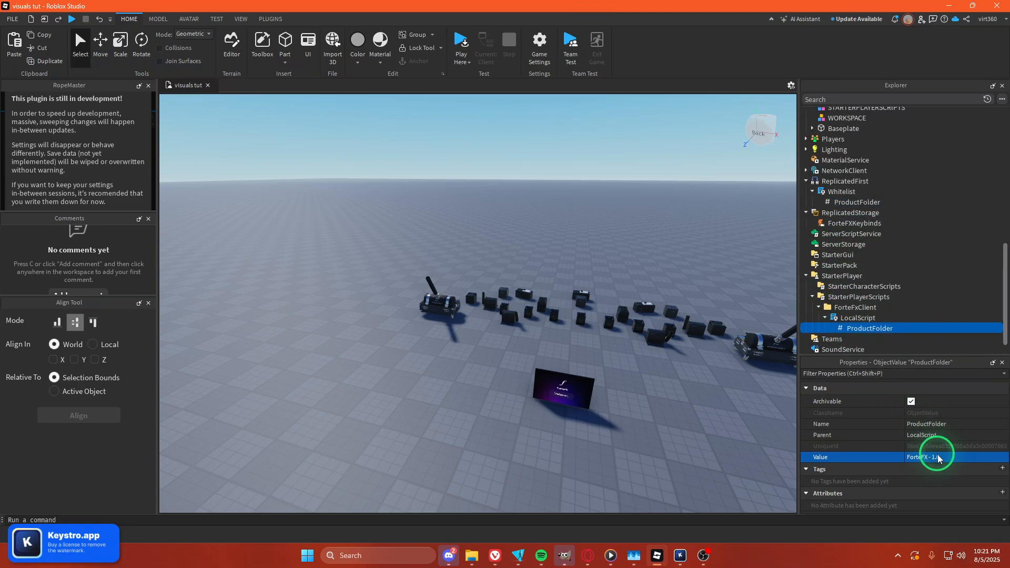
pyautogui.scroll(7, 919, 216)
pyautogui.scroll(4, 904, 190)
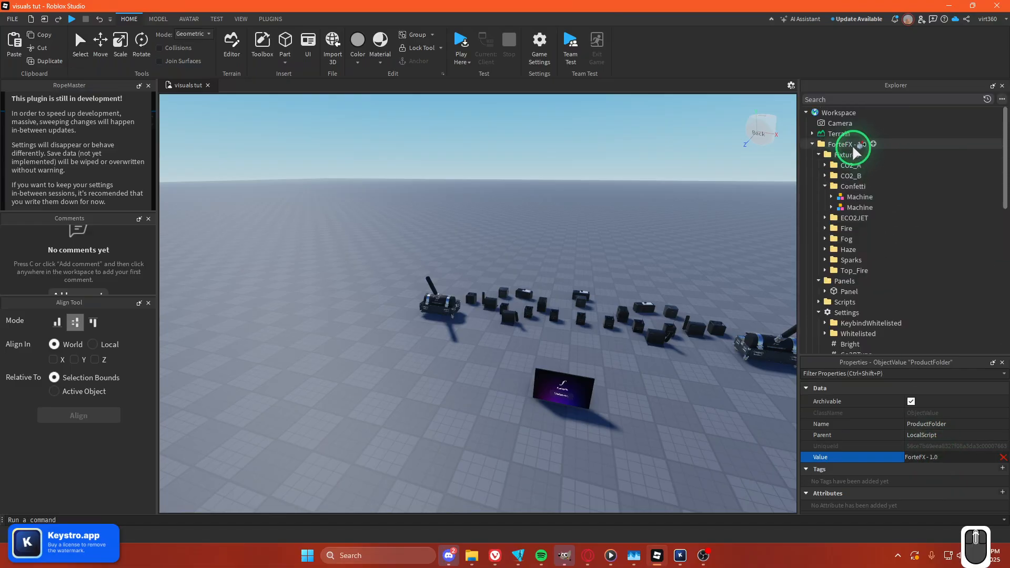
pyautogui.click(853, 146)
# Duplicate the ForteFX - 1.0 folder and move the copy about 54 studs sideways along one axis.
pyautogui.moveTo(626, 301); pyautogui.dragTo(611, 299, button='right')
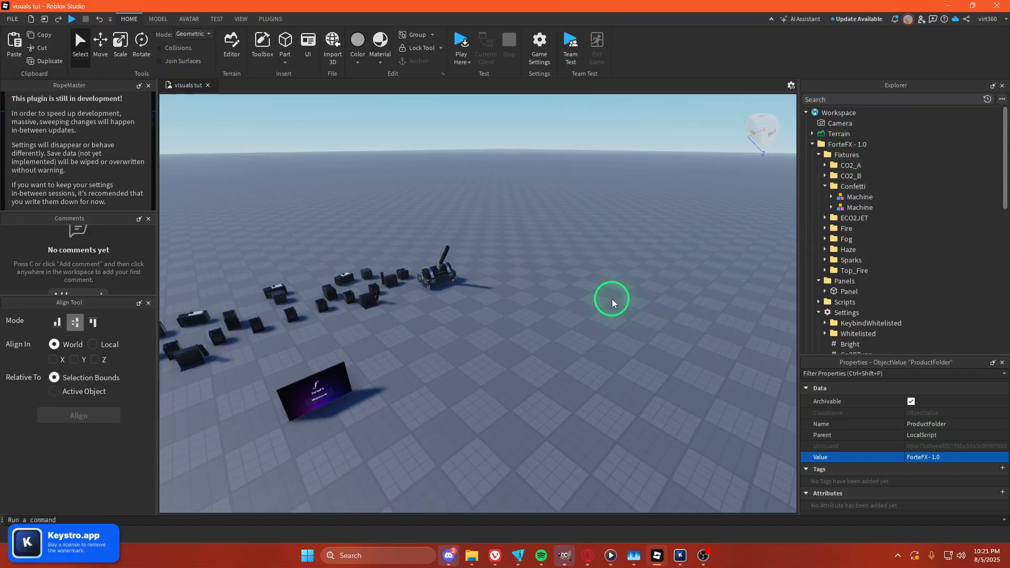
pyautogui.click(837, 143)
pyautogui.scroll(-3, 848, 179)
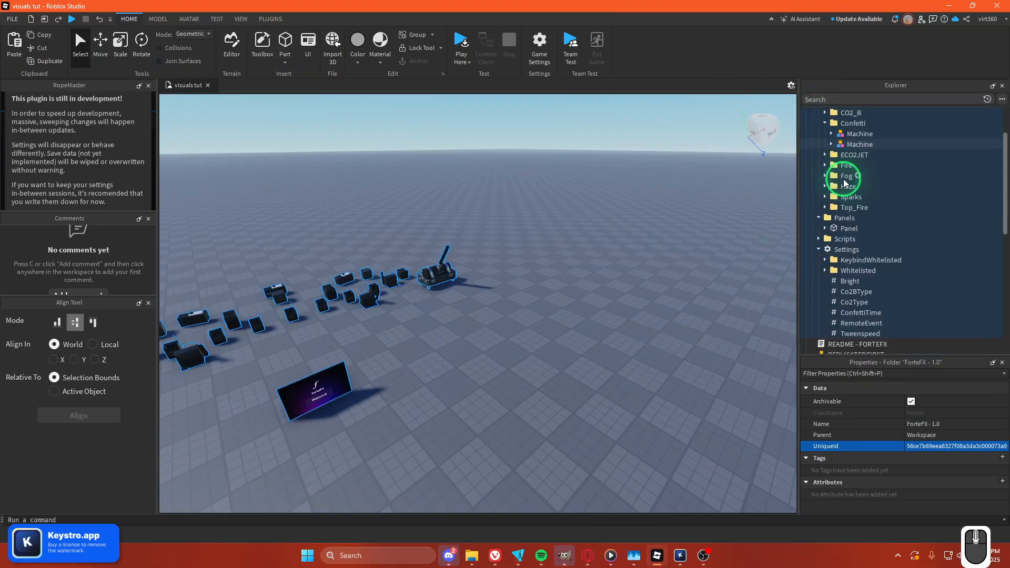
pyautogui.scroll(3, 841, 177)
pyautogui.click(812, 145)
pyautogui.press('f')
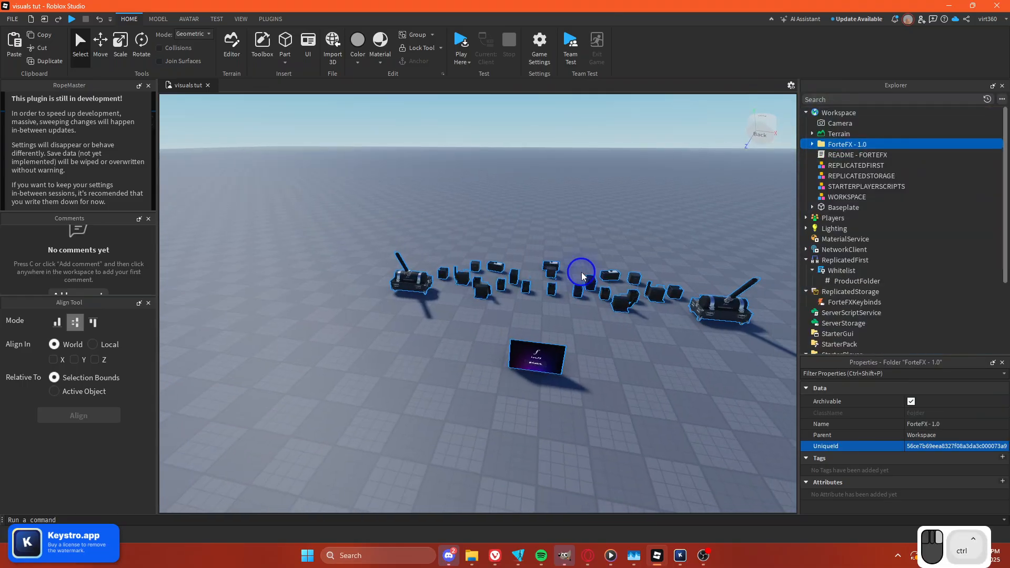
pyautogui.hotkey('ctrl', 'd')
pyautogui.hotkey('ctrl', '2')
pyautogui.moveTo(612, 291); pyautogui.dragTo(279, 284)
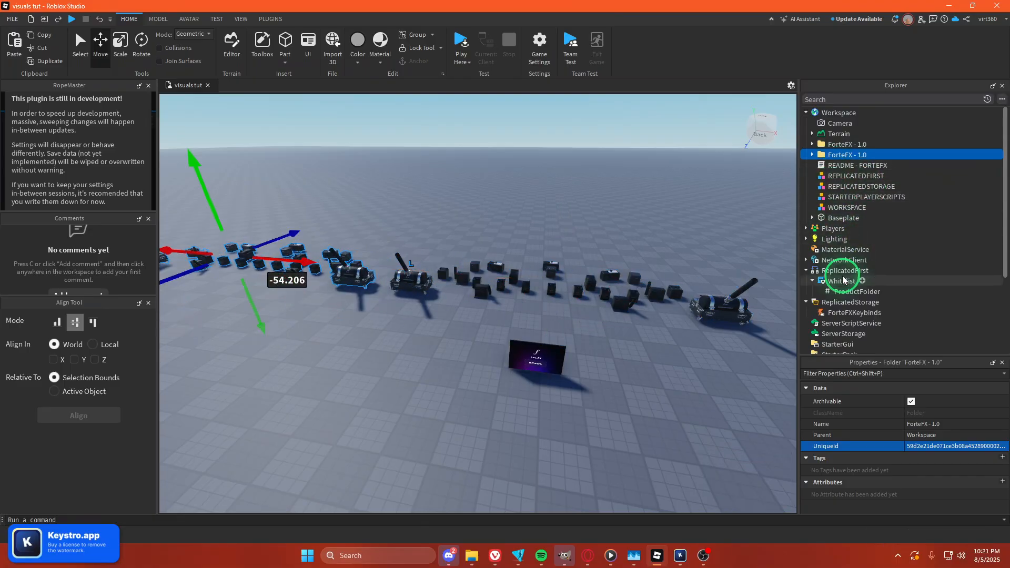
# Duplicate the ForteFXKeybinds RemoteEvent in ReplicatedStorage and rename the copy ForteFXKeybinds2.
pyautogui.click(846, 313)
pyautogui.hotkey('ctrl', 'd')
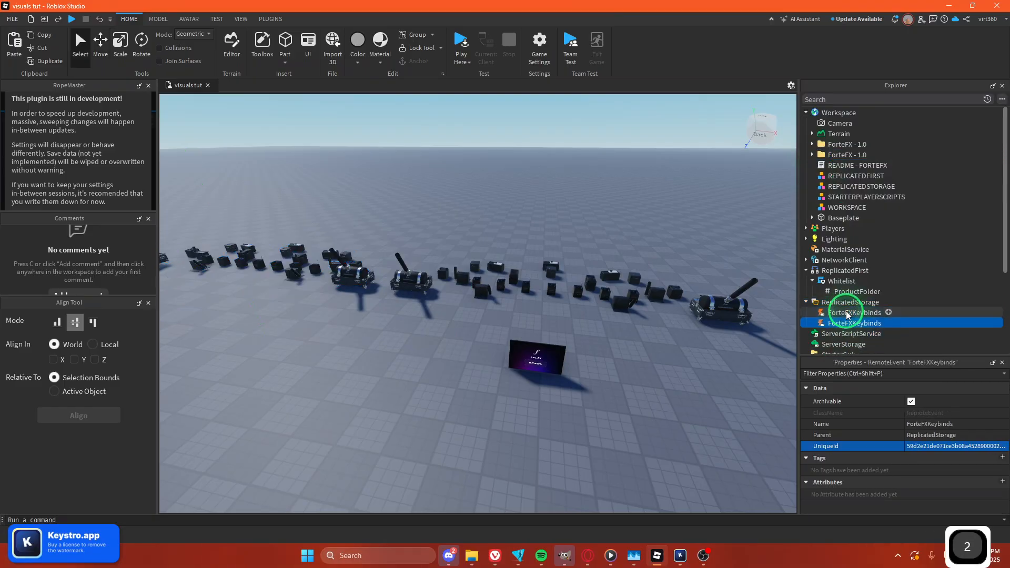
pyautogui.press('F2')
pyautogui.press('Right')
pyautogui.write('2')
pyautogui.press('Return')
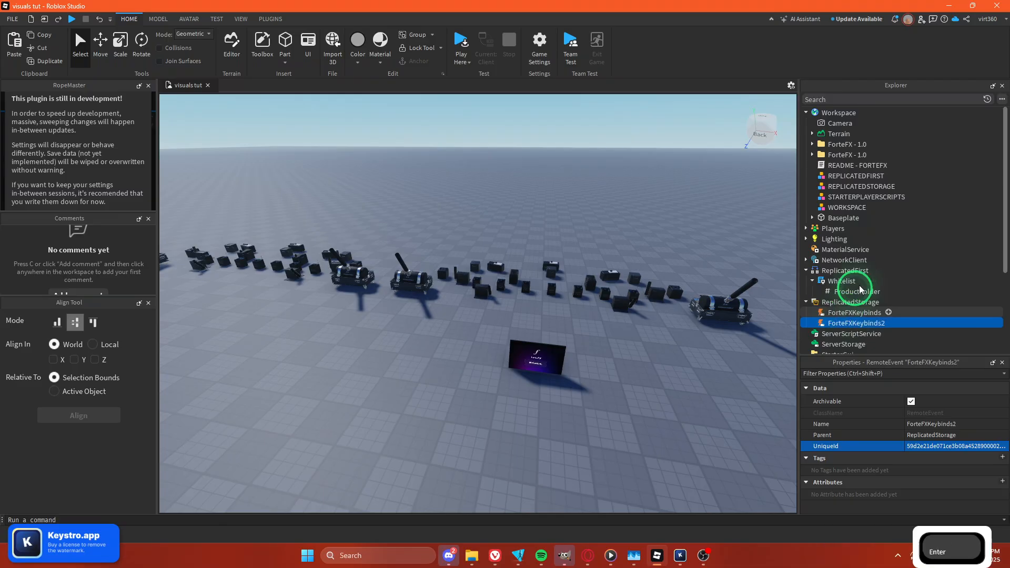
# Rename the duplicated ForteFX - 1.0 folder in Workspace to ForteFX - 1.02.
pyautogui.click(847, 155)
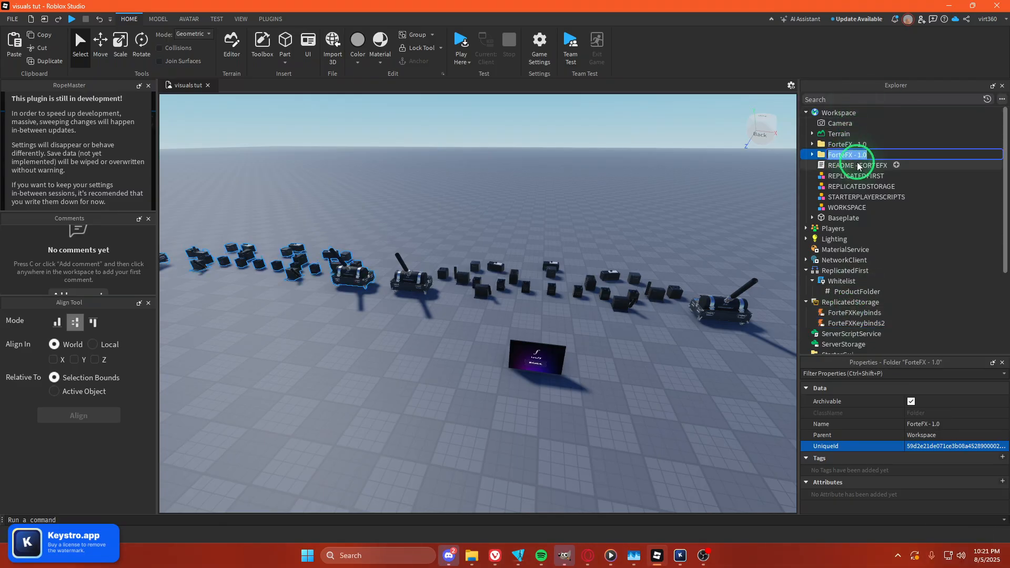
pyautogui.click(857, 166)
pyautogui.click(857, 154)
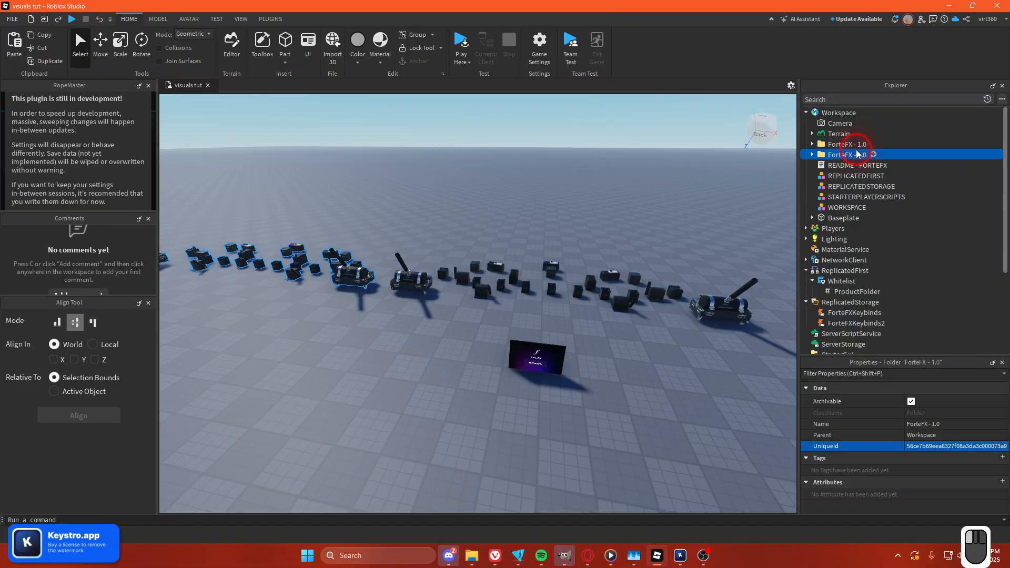
pyautogui.press('F2')
pyautogui.write('2')
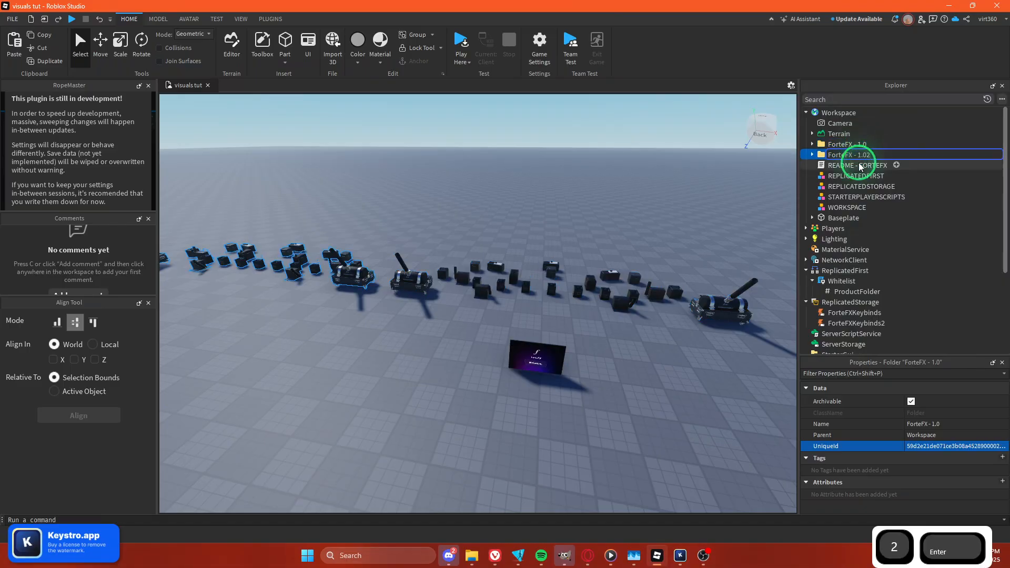
pyautogui.press('Return')
# Point the RemoteEvent value in ForteFX - 1.02's Settings to the ForteFXKeybinds2 event.
pyautogui.doubleClick(827, 157)
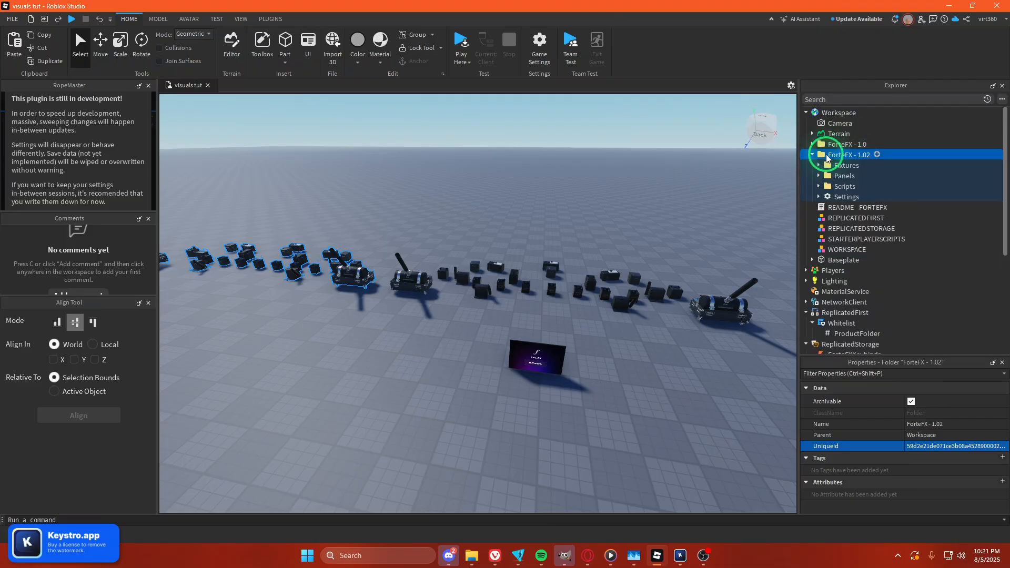
pyautogui.doubleClick(827, 197)
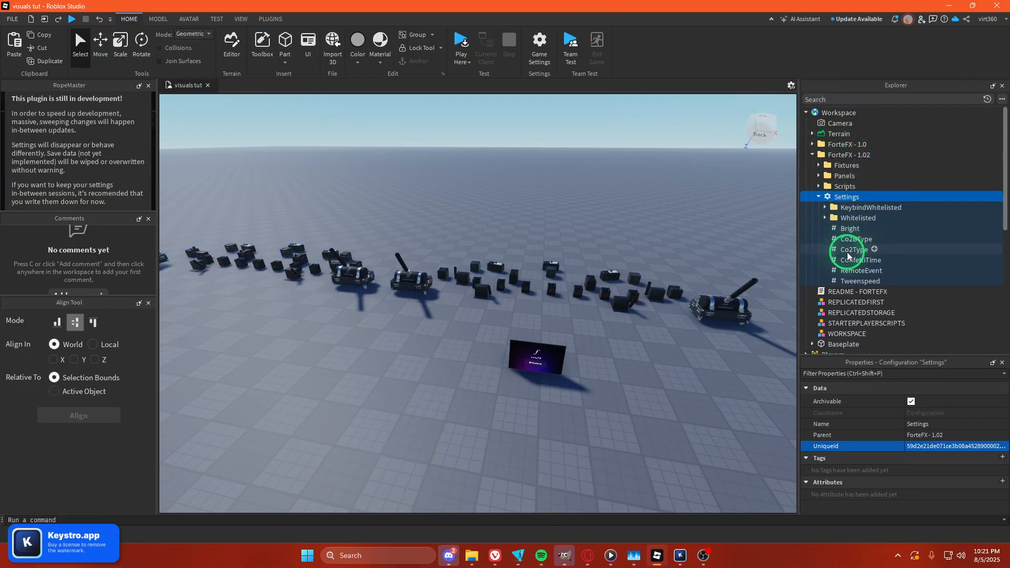
pyautogui.click(856, 270)
pyautogui.click(924, 457)
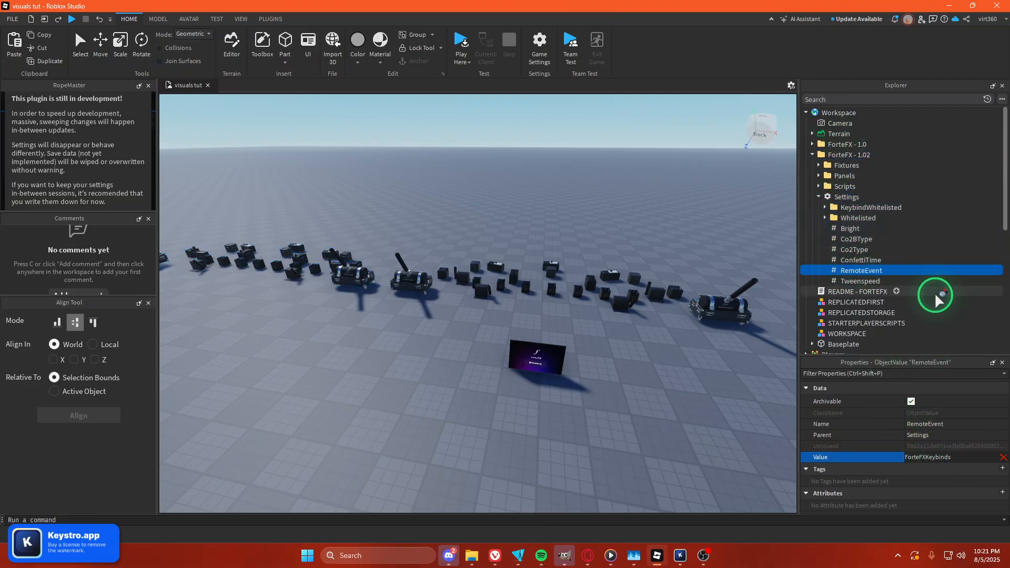
pyautogui.scroll(-3, 935, 294)
pyautogui.scroll(-1, 935, 296)
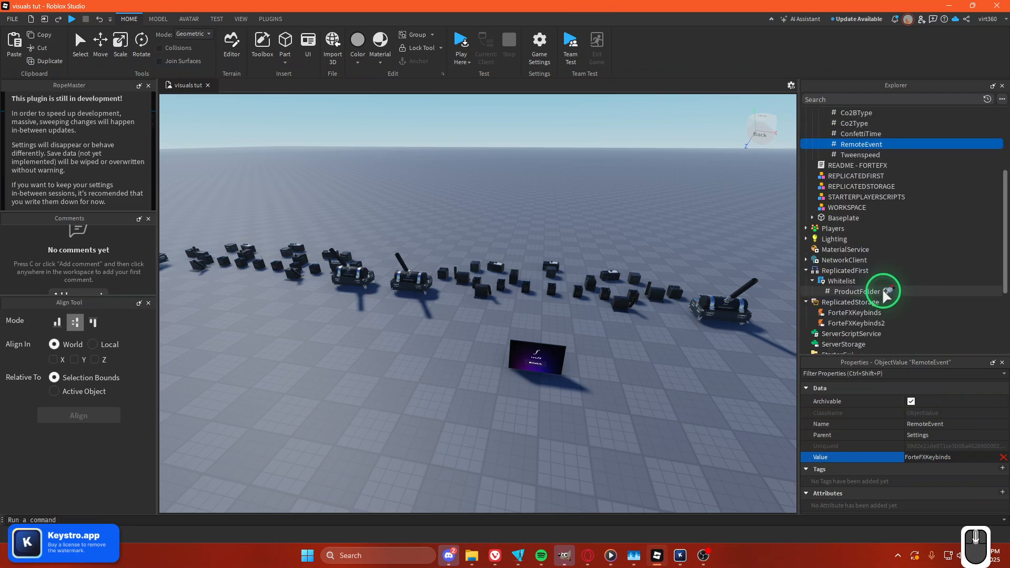
pyautogui.click(841, 324)
# Duplicate the Whitelist LocalScript in ReplicatedFirst and open the copy's script briefly.
pyautogui.click(844, 283)
pyautogui.hotkey('ctrl', 'd')
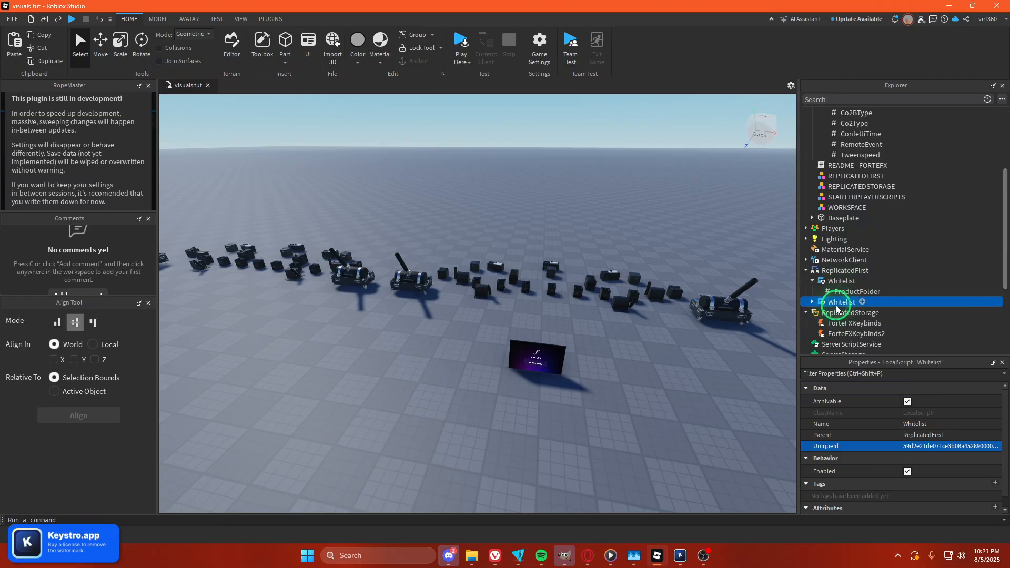
pyautogui.doubleClick(838, 304)
pyautogui.click(812, 302)
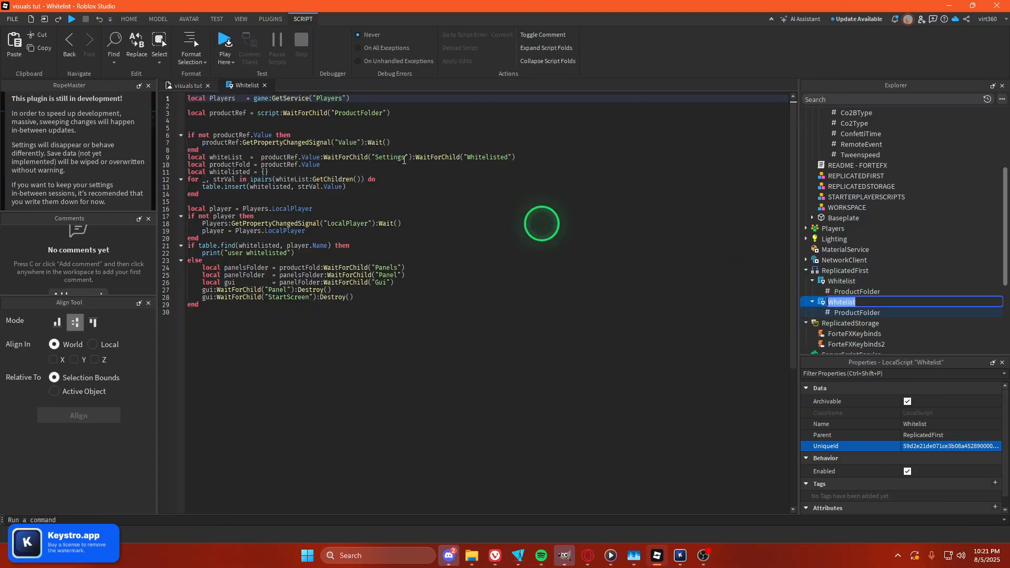
pyautogui.click(188, 85)
# Set the copied Whitelist script's ProductFolder value to the ForteFX - 1.02 folder.
pyautogui.click(856, 313)
pyautogui.click(926, 456)
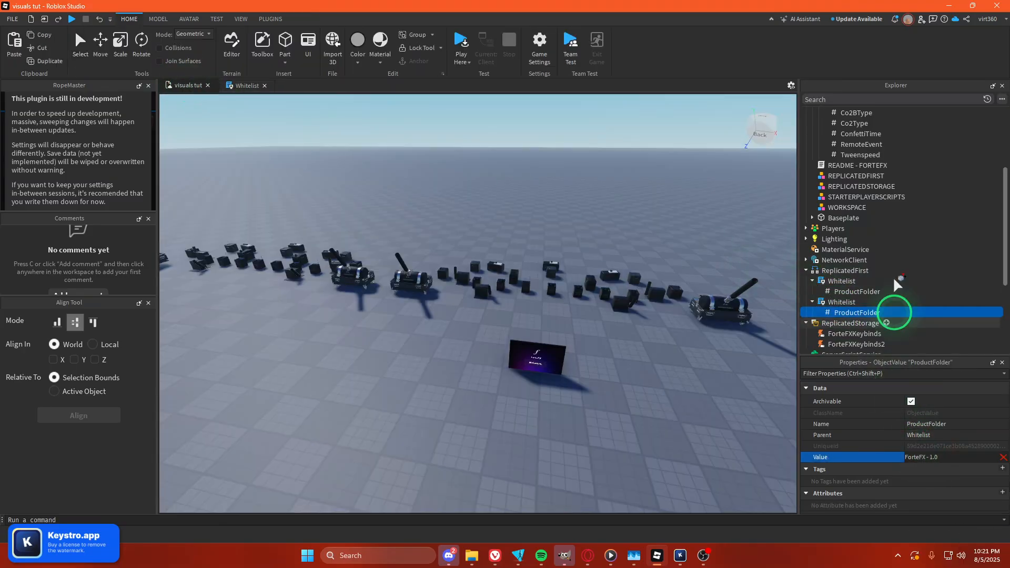
pyautogui.scroll(4, 896, 251)
pyautogui.click(844, 155)
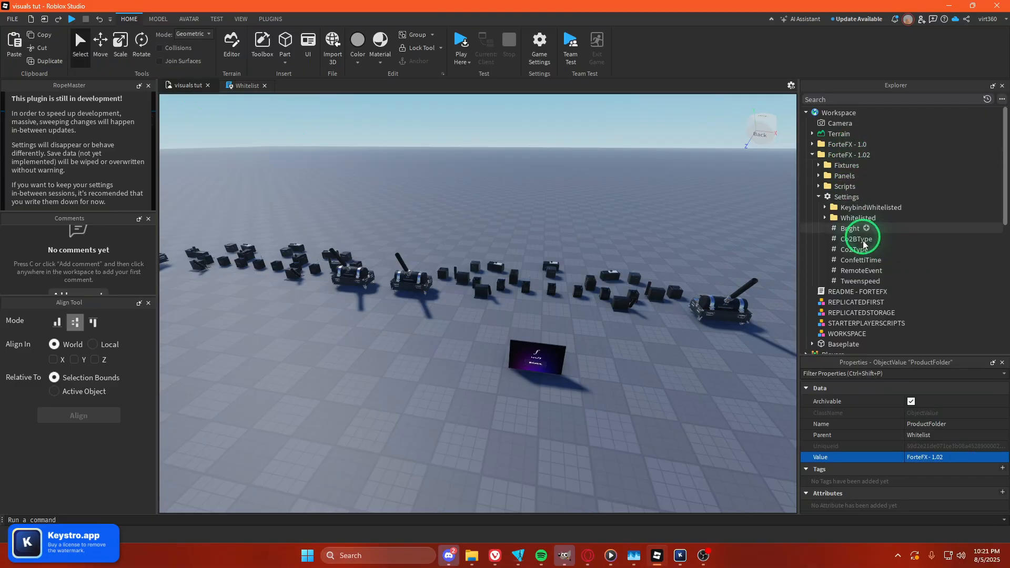
# Duplicate the ForteFxClient folder in StarterPlayerScripts.
pyautogui.scroll(-4, 863, 232)
pyautogui.scroll(-3, 835, 308)
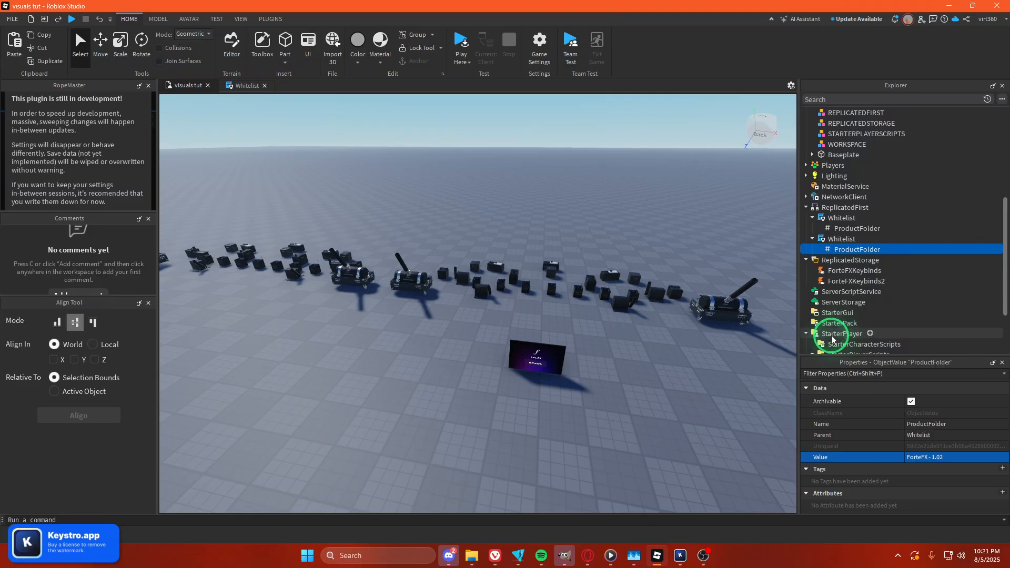
pyautogui.click(841, 302)
pyautogui.hotkey('ctrl', 'd')
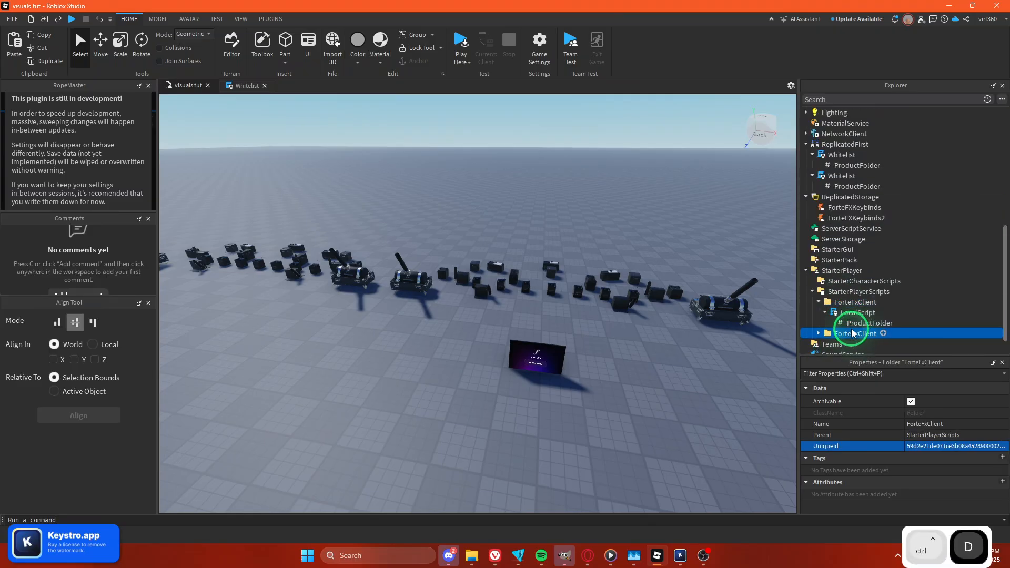
# Set the ProductFolder value in the copied ForteFxClient's LocalScript to the ForteFX - 1.02 folder.
pyautogui.scroll(-1, 840, 347)
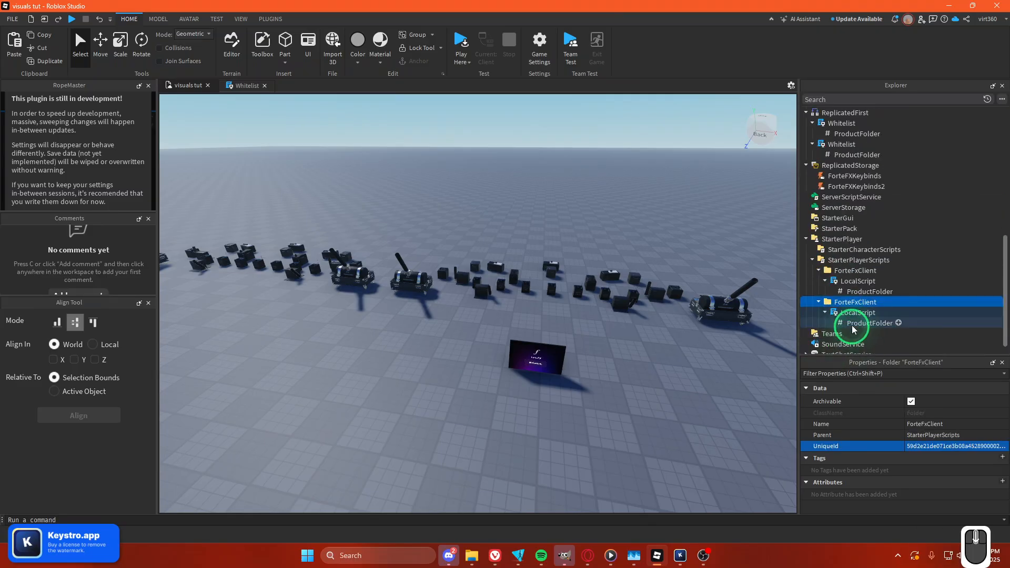
pyautogui.click(855, 322)
pyautogui.click(863, 457)
pyautogui.scroll(8, 852, 173)
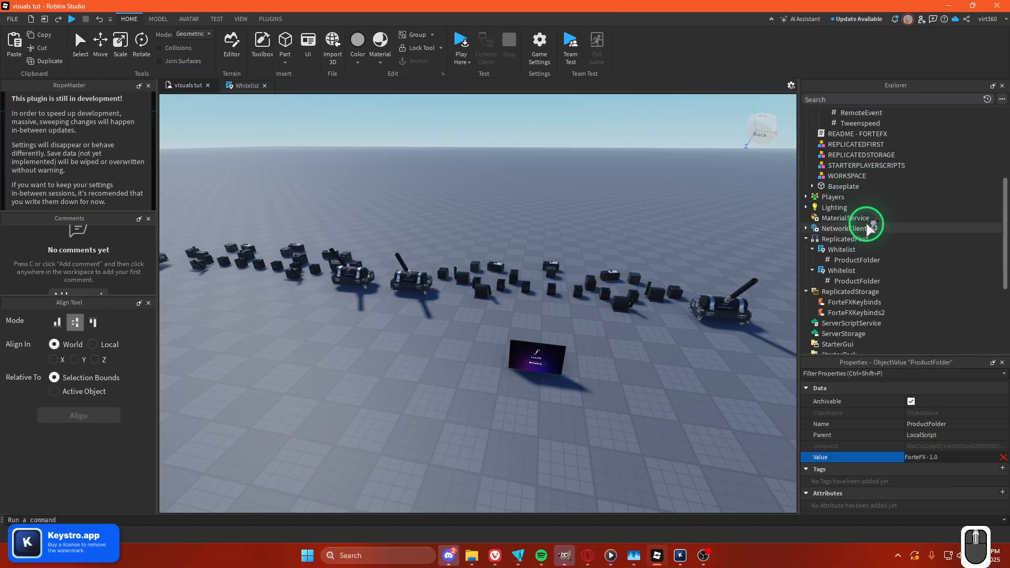
pyautogui.click(847, 158)
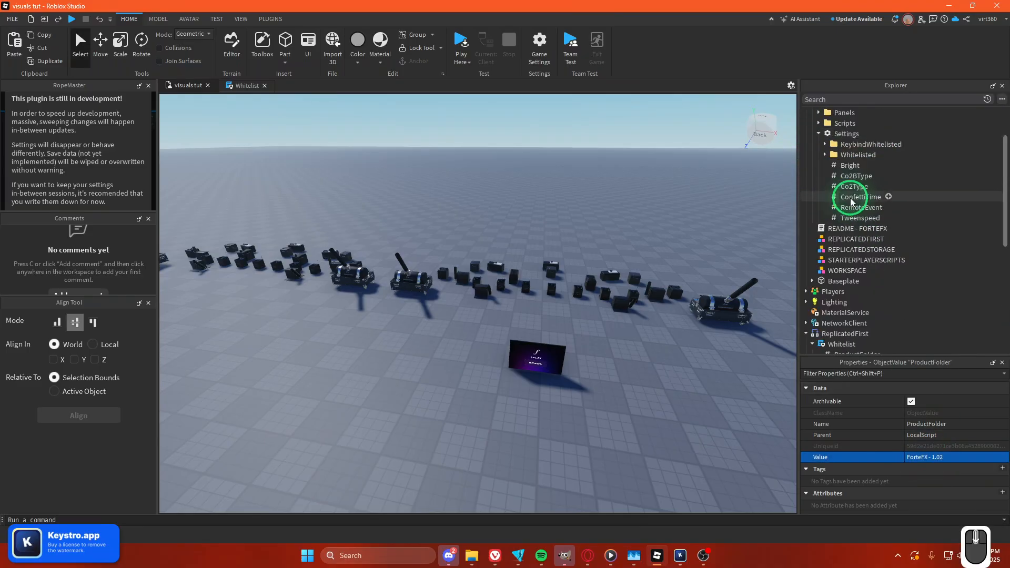
pyautogui.scroll(-8, 886, 234)
pyautogui.scroll(8, 897, 205)
pyautogui.scroll(-1, 877, 147)
pyautogui.scroll(1, 838, 139)
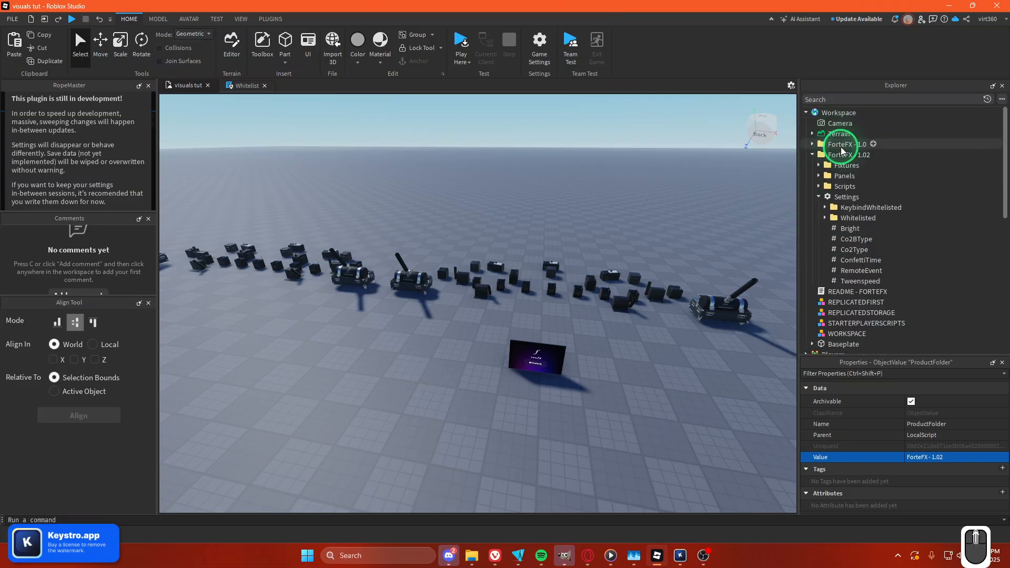
# Duplicate the Value in ForteFX - 1.0's Whitelisted settings folder and enter another player's username as the copy's value.
pyautogui.click(812, 144)
pyautogui.scroll(-3, 855, 227)
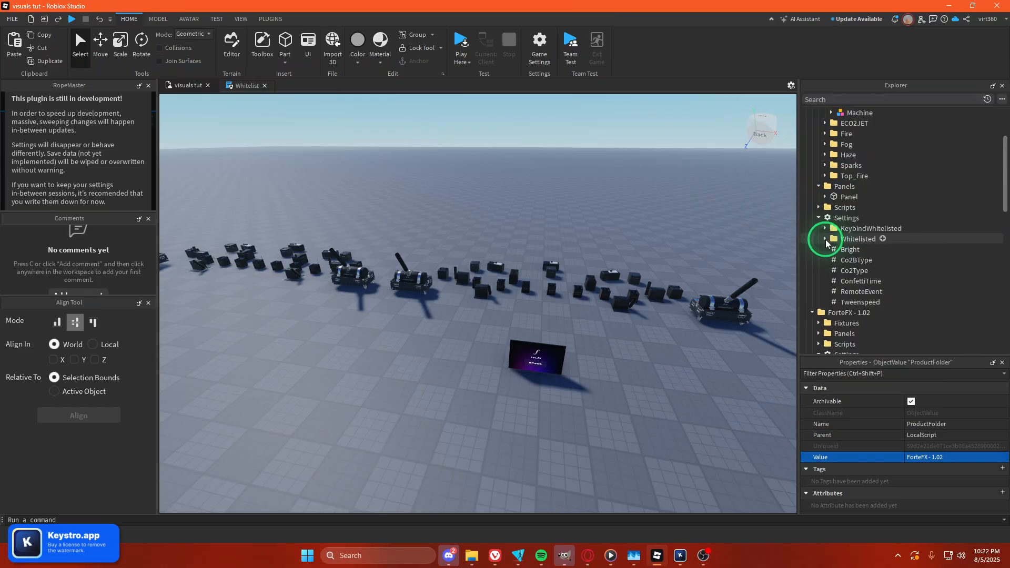
pyautogui.click(824, 241)
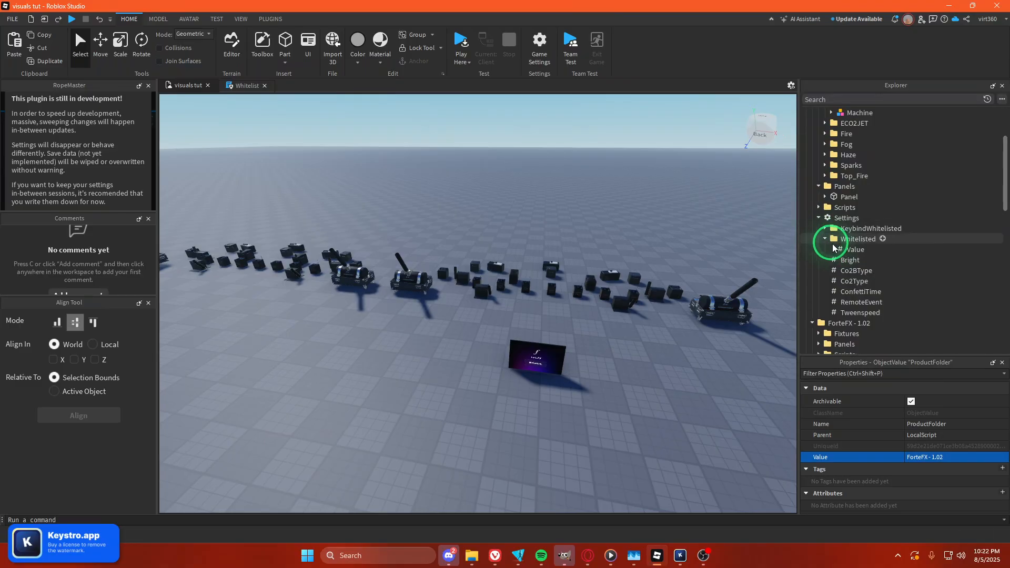
pyautogui.click(844, 249)
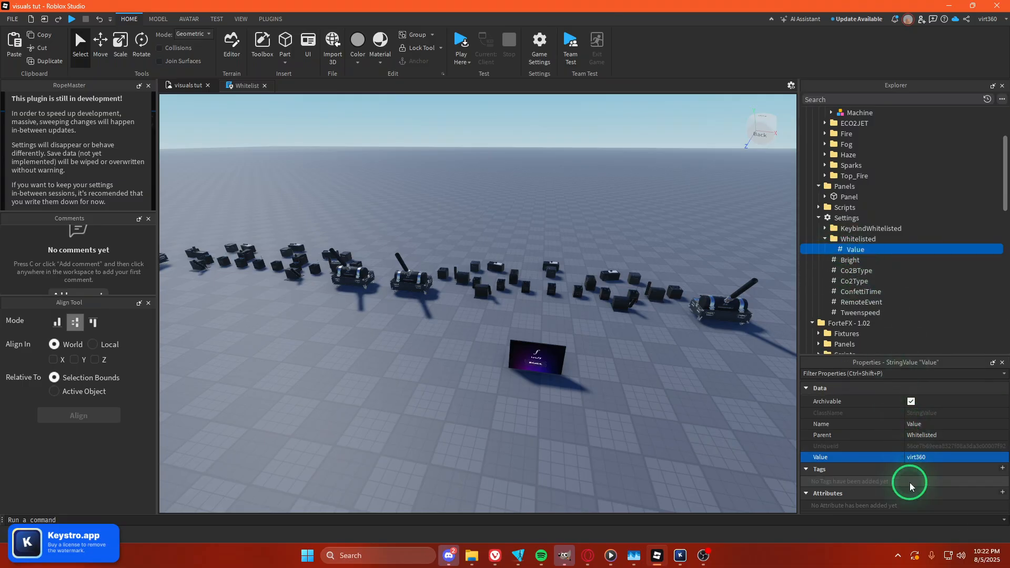
pyautogui.click(825, 228)
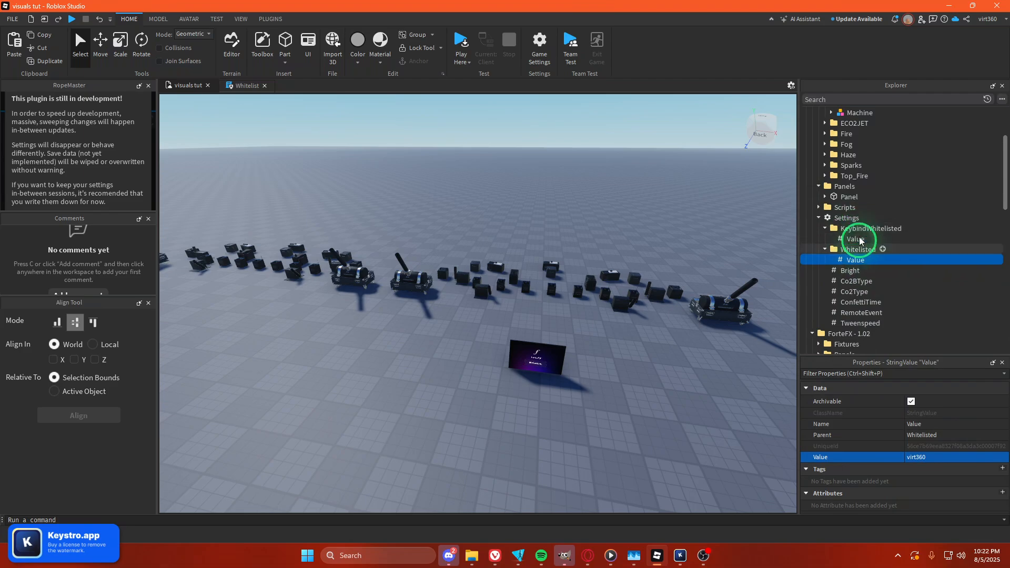
pyautogui.hotkey('ctrl', 'd')
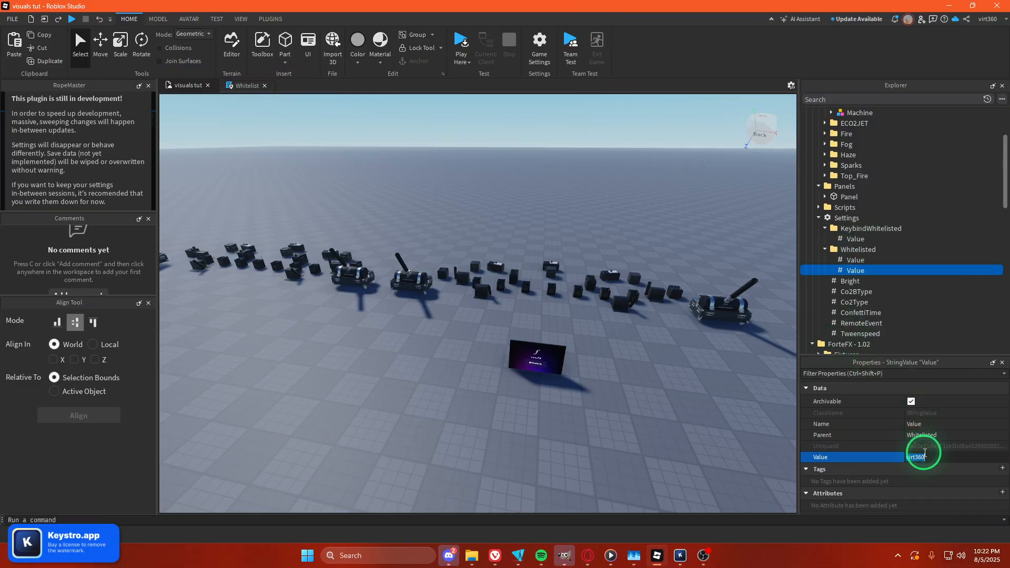
pyautogui.press('BackSpace')
pyautogui.write('giv')
pyautogui.press('BackSpace')
pyautogui.write('ovig')
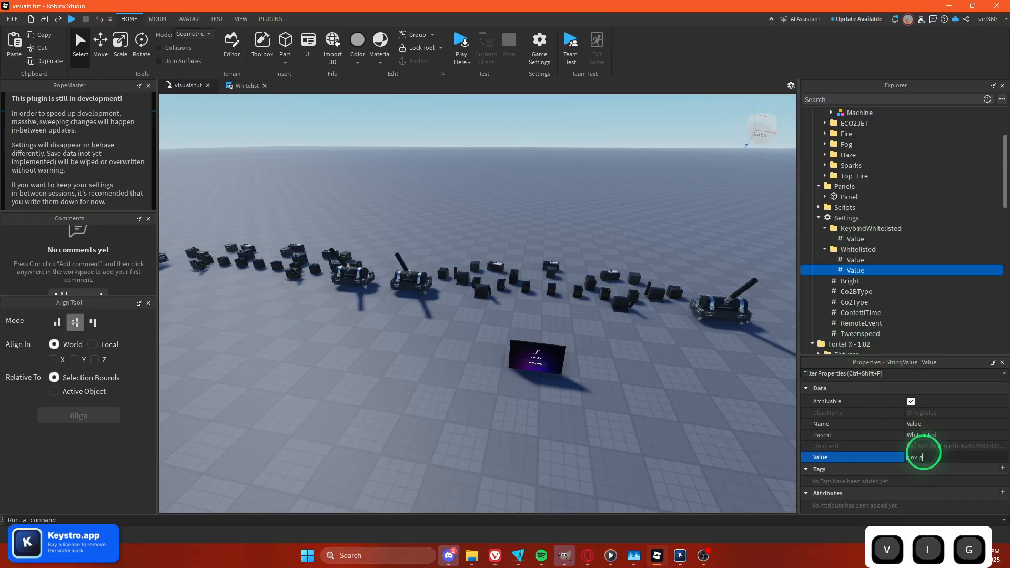
pyautogui.write('amer11')
pyautogui.press('Return')
pyautogui.hotkey('ctrl', 'd')
pyautogui.hotkey('ctrl', 'd')
pyautogui.hotkey('ctrl', 'd')
pyautogui.hotkey('ctrl', 'd')
pyautogui.hotkey('ctrl', 'd')
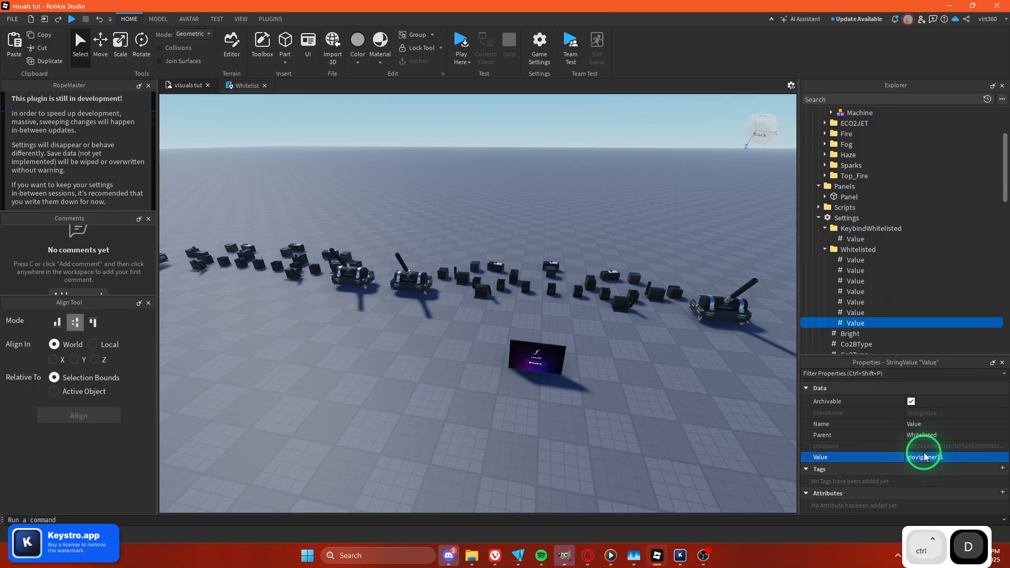
pyautogui.hotkey('ctrl', 'z')
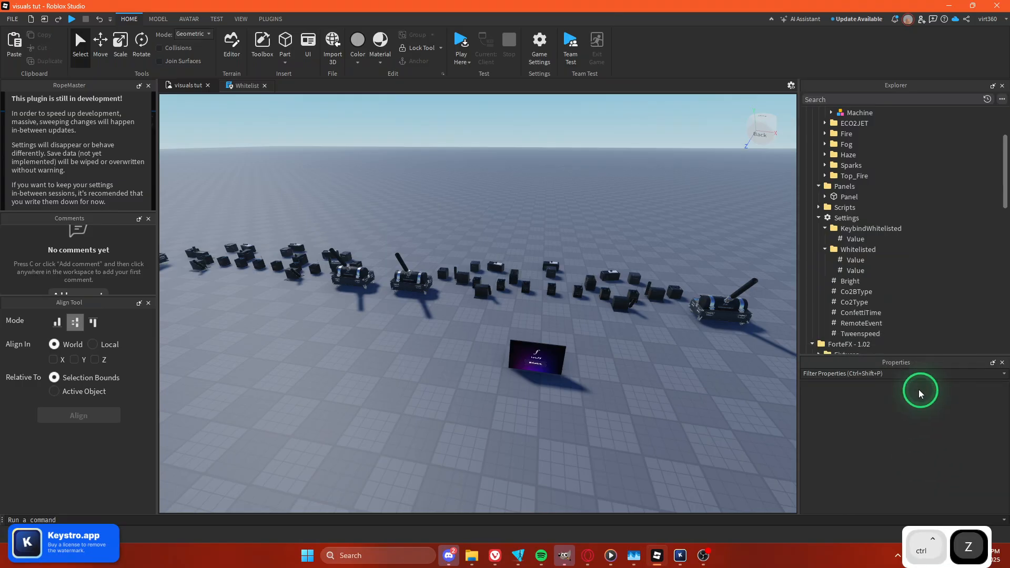
pyautogui.click(854, 239)
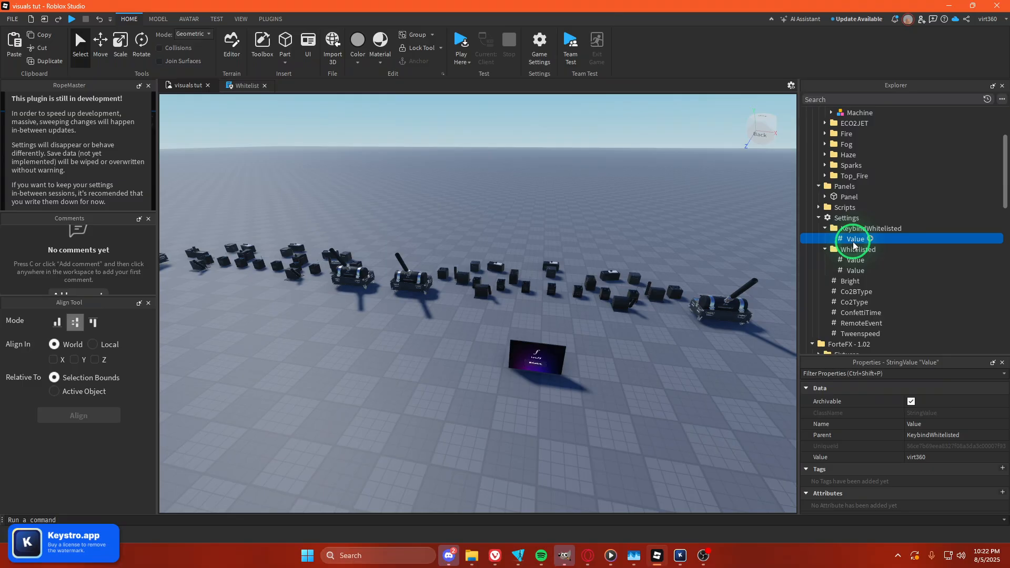
pyautogui.press('Delete')
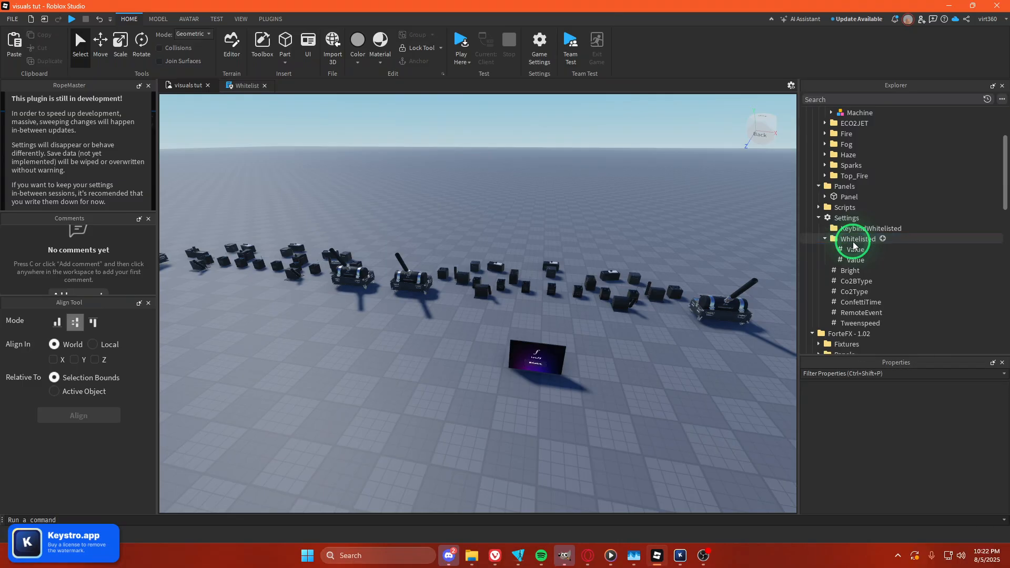
pyautogui.hotkey('ctrl', 'z')
# Inspect the Whitelist scripts and the Settings whitelist folders of both ForteFX folders.
pyautogui.scroll(-5, 883, 225)
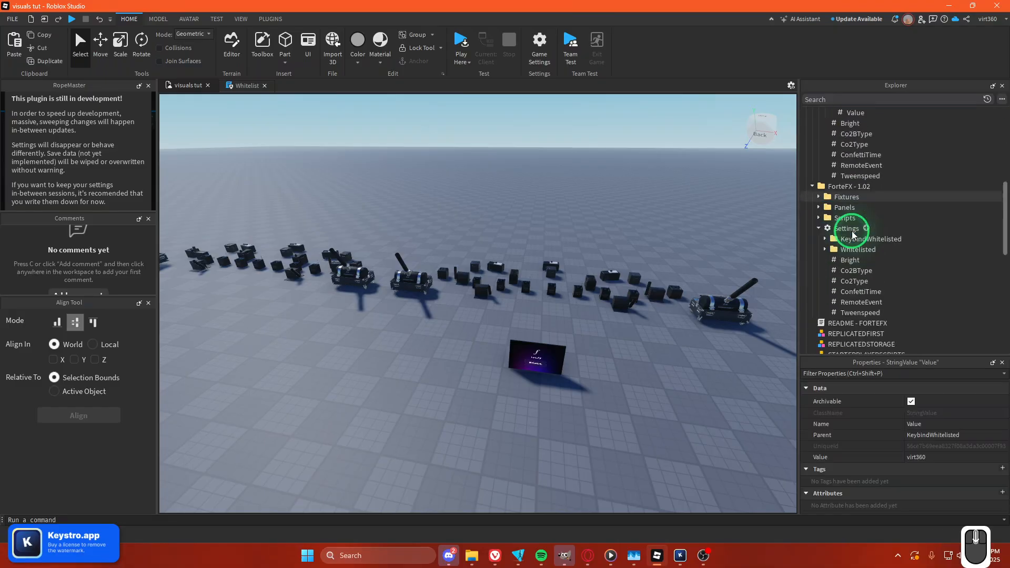
pyautogui.scroll(-4, 882, 225)
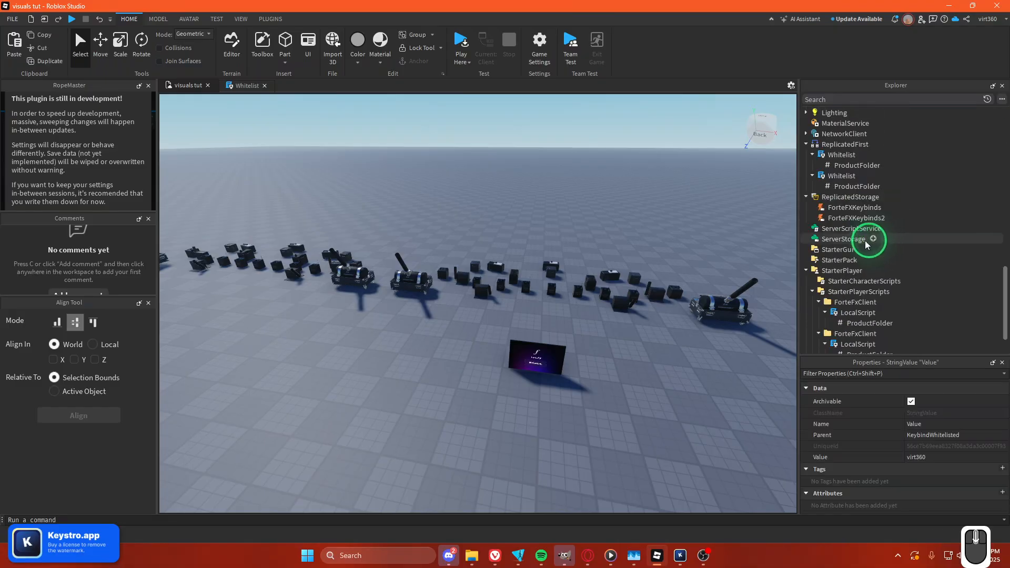
pyautogui.click(839, 155)
pyautogui.scroll(10, 838, 147)
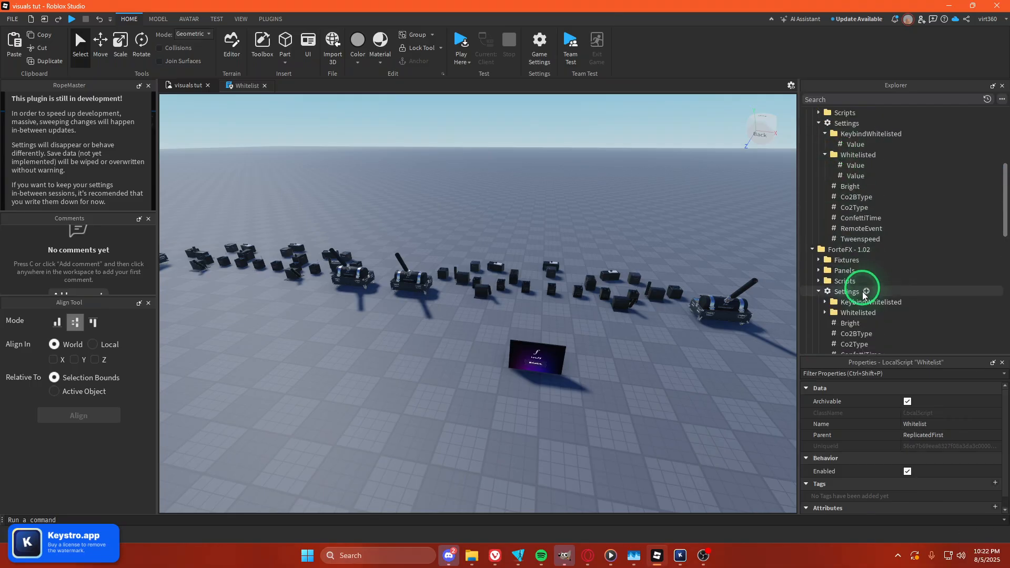
pyautogui.doubleClick(853, 301)
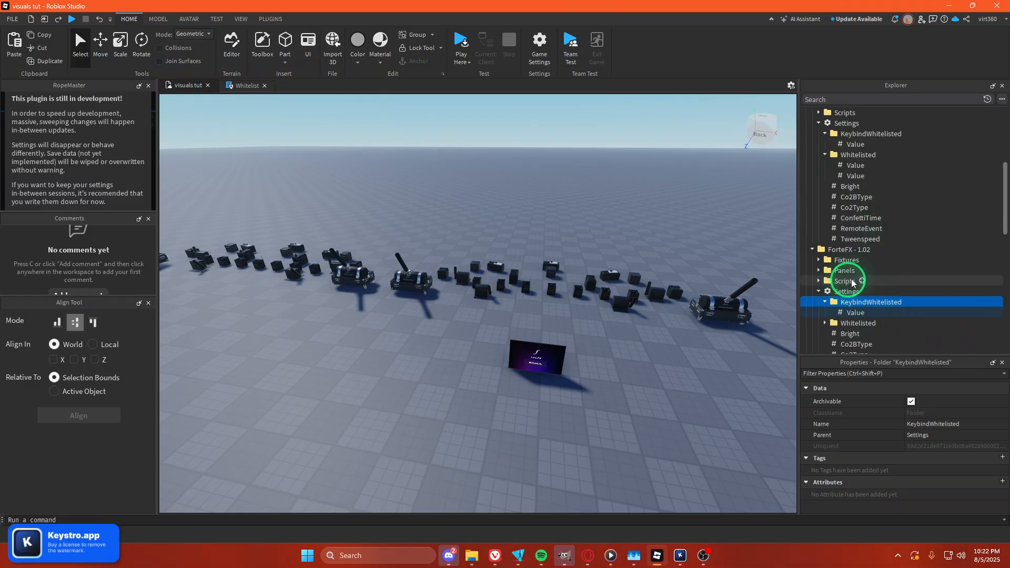
pyautogui.scroll(6, 864, 194)
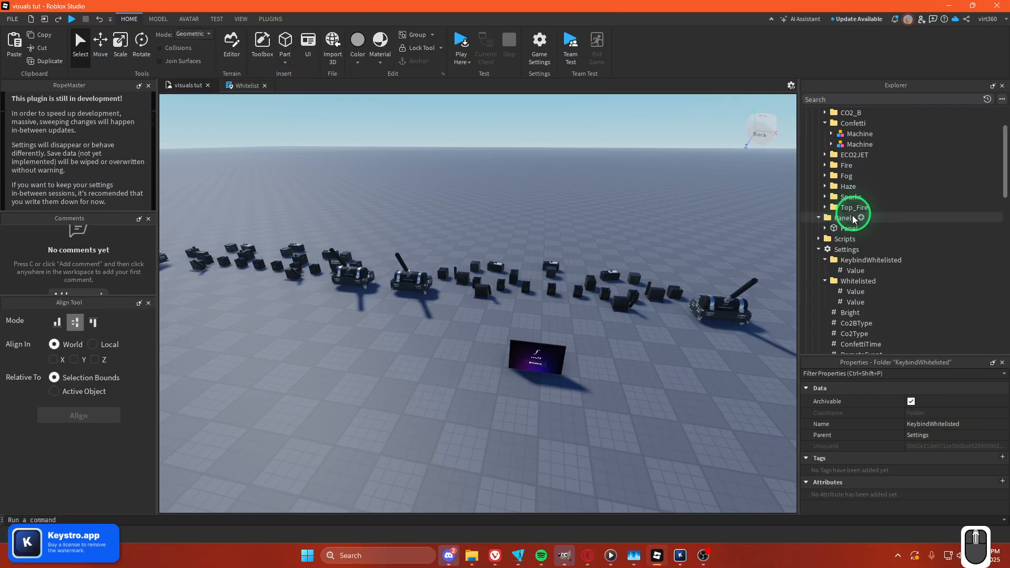
pyautogui.scroll(-2, 863, 237)
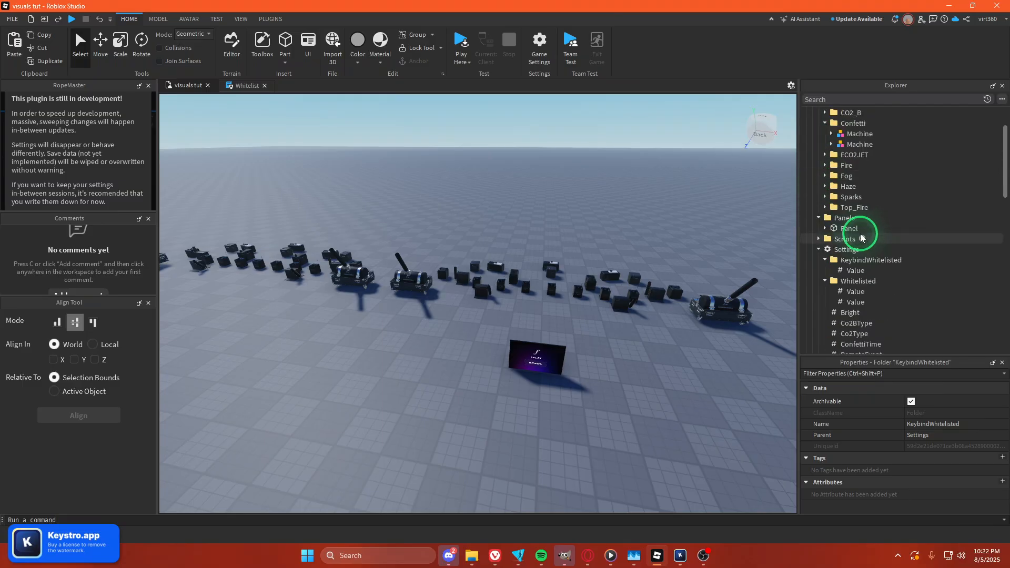
# Delete the Value inside the KeybindWhitelisted folder of ForteFX - 1.02's Settings.
pyautogui.scroll(-3, 862, 237)
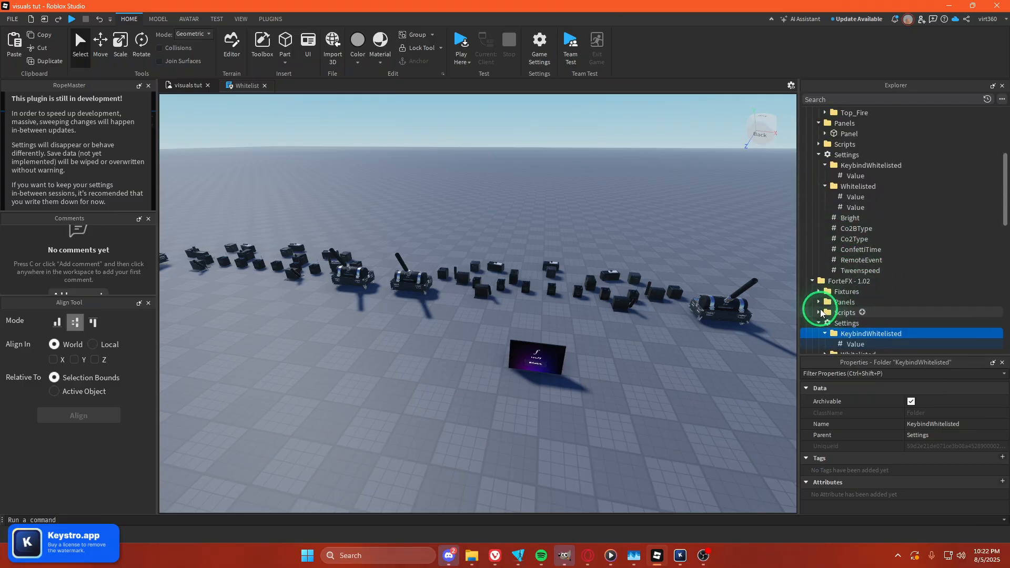
pyautogui.scroll(-1, 834, 305)
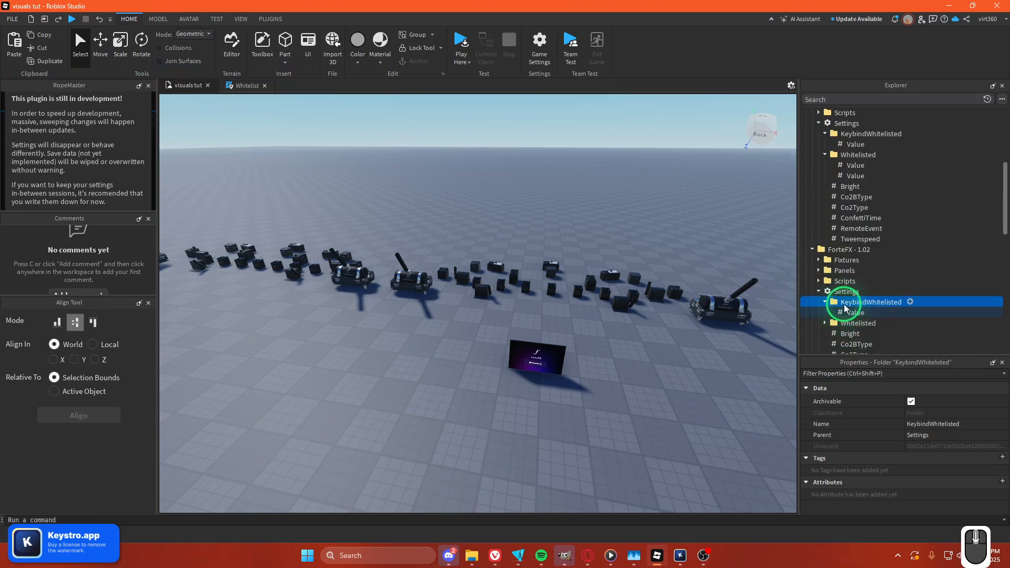
pyautogui.click(840, 312)
pyautogui.press('Delete')
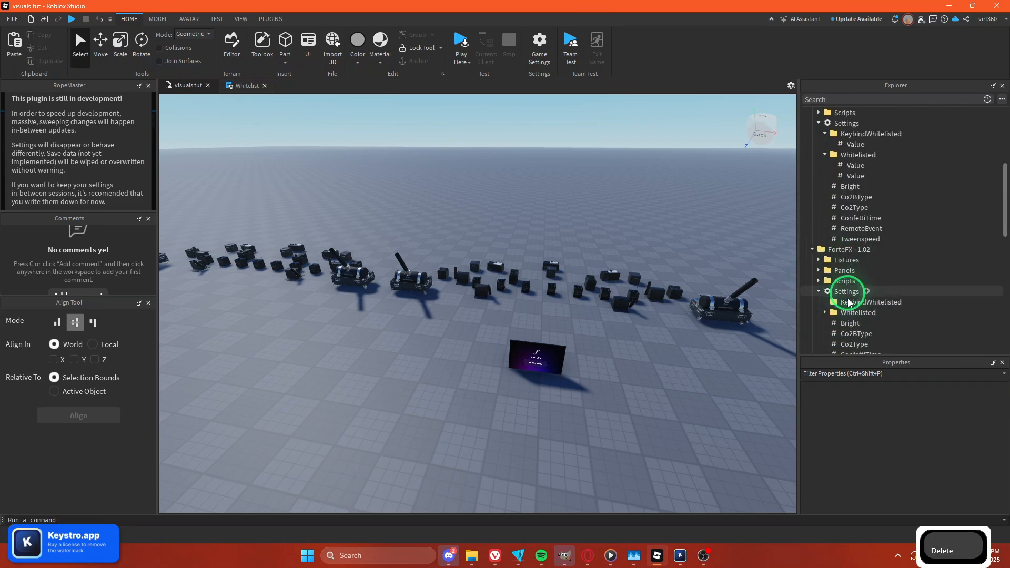
# Open ForteFX - 1.0's Keybinds module script and set the first keybind (co2aon) to KeyCode N.
pyautogui.scroll(6, 848, 298)
pyautogui.scroll(-3, 878, 300)
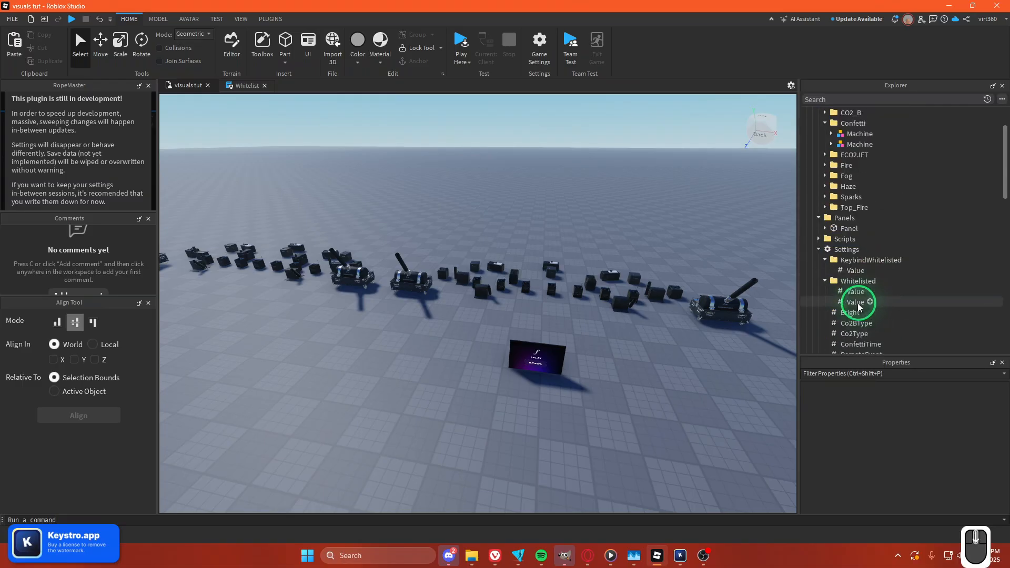
pyautogui.click(818, 217)
pyautogui.click(817, 207)
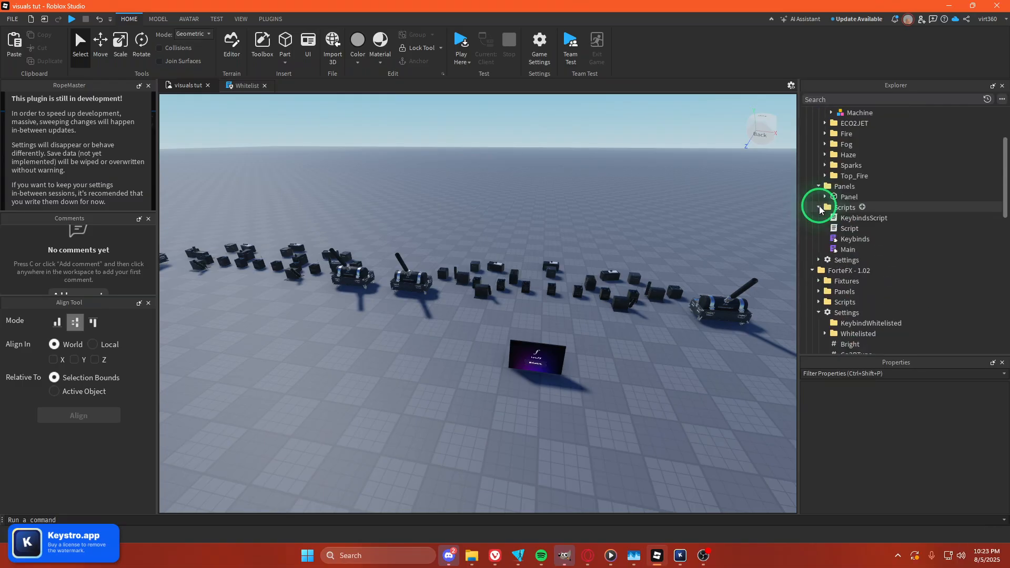
pyautogui.click(839, 240)
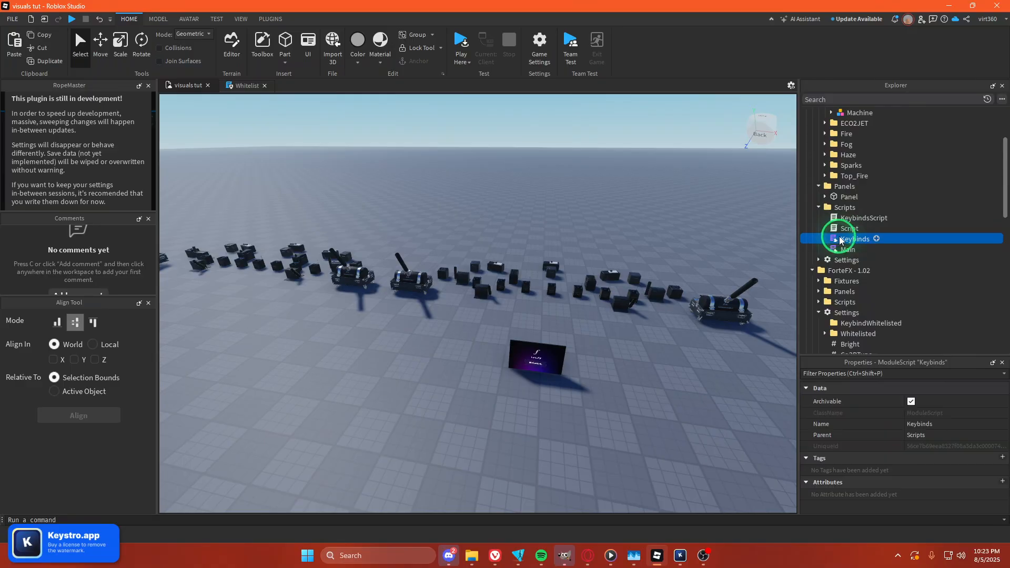
pyautogui.doubleClick(840, 240)
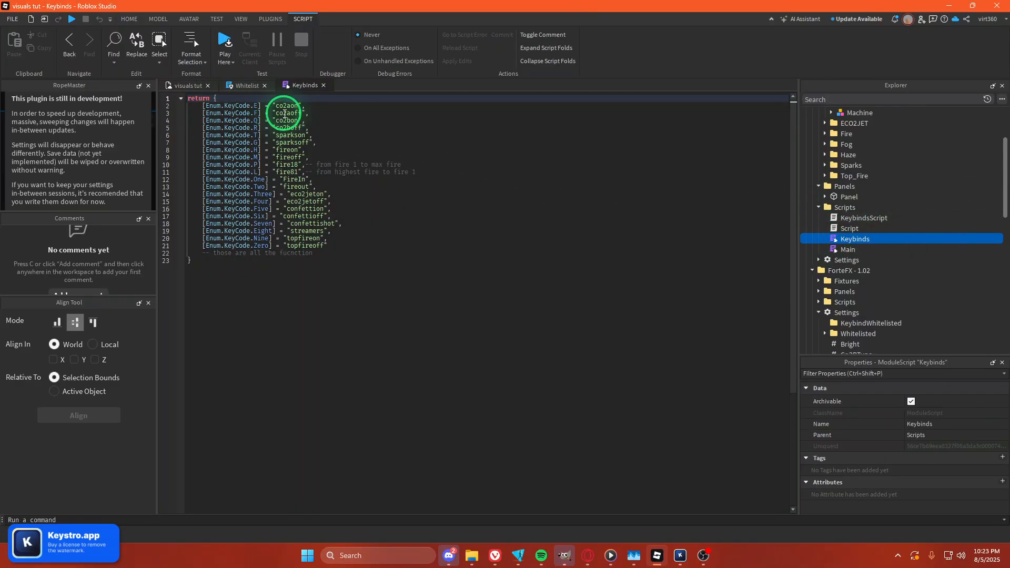
pyautogui.moveTo(272, 105); pyautogui.dragTo(332, 248)
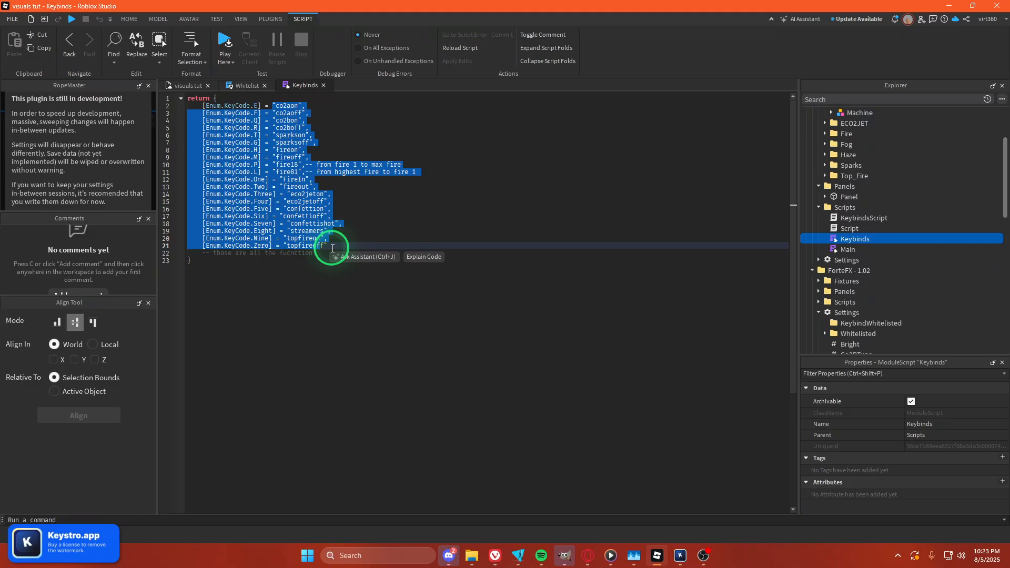
pyautogui.click(379, 226)
pyautogui.moveTo(344, 254); pyautogui.dragTo(168, 136)
pyautogui.click(286, 327)
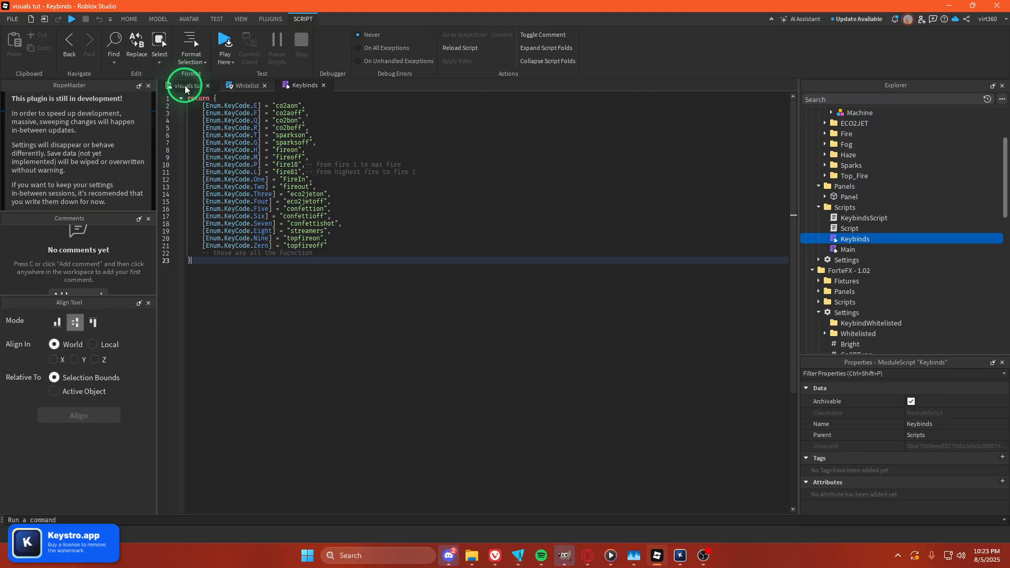
pyautogui.click(256, 106)
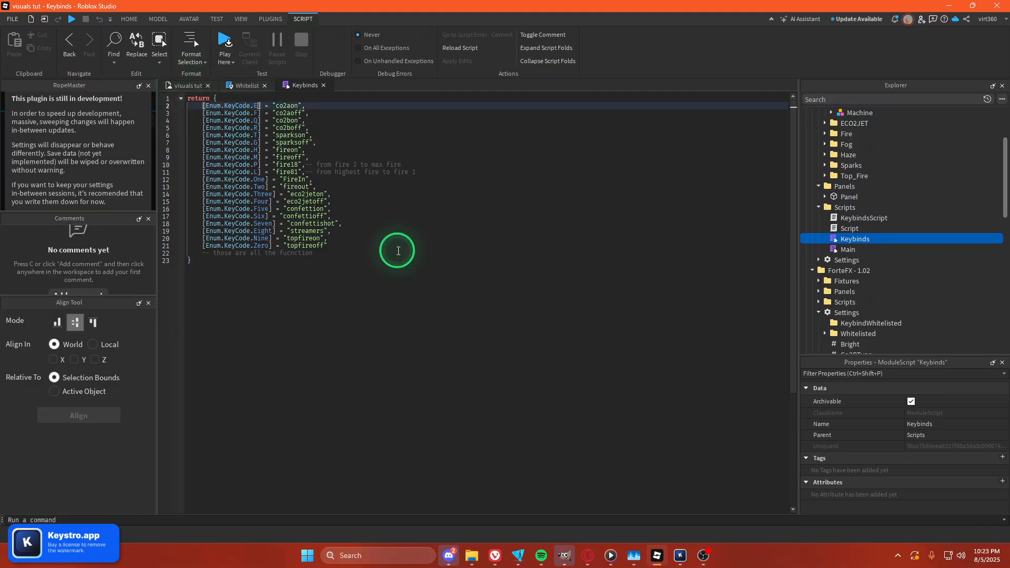
pyautogui.press('BackSpace')
pyautogui.write('N')
# Return to the place view and inspect the Value in ForteFX - 1.0's KeybindWhitelisted folder.
pyautogui.click(189, 86)
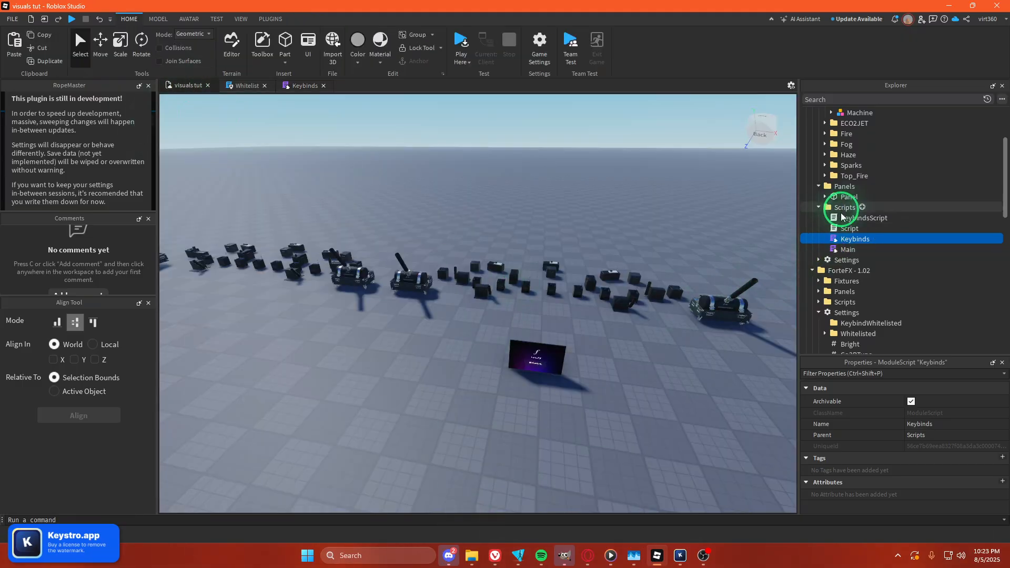
pyautogui.click(824, 260)
pyautogui.click(819, 260)
pyautogui.click(847, 281)
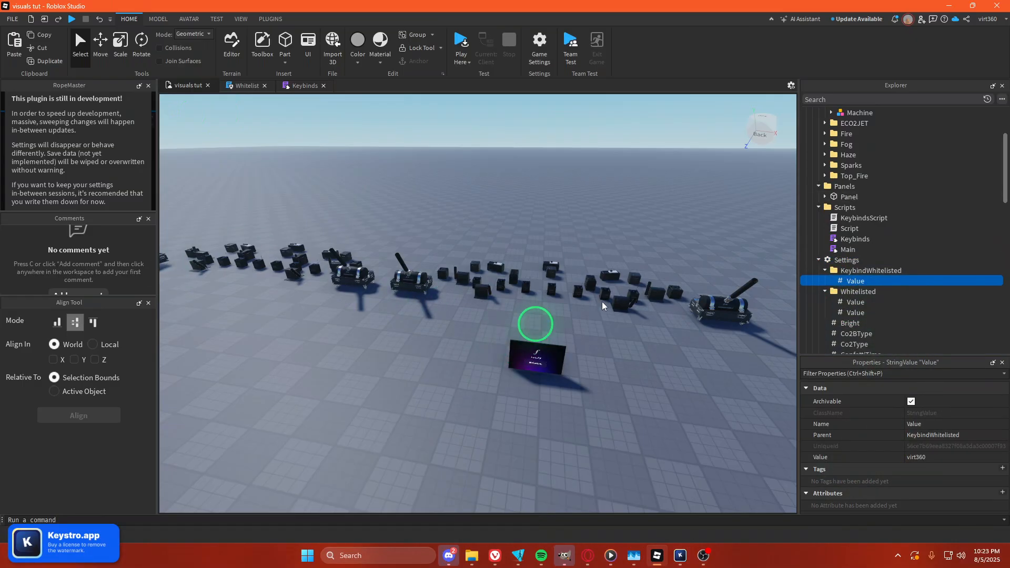
# Focus the view on ForteFX - 1.0's control Panel and start a play test.
pyautogui.scroll(3, 841, 192)
pyautogui.click(845, 290)
pyautogui.press('f')
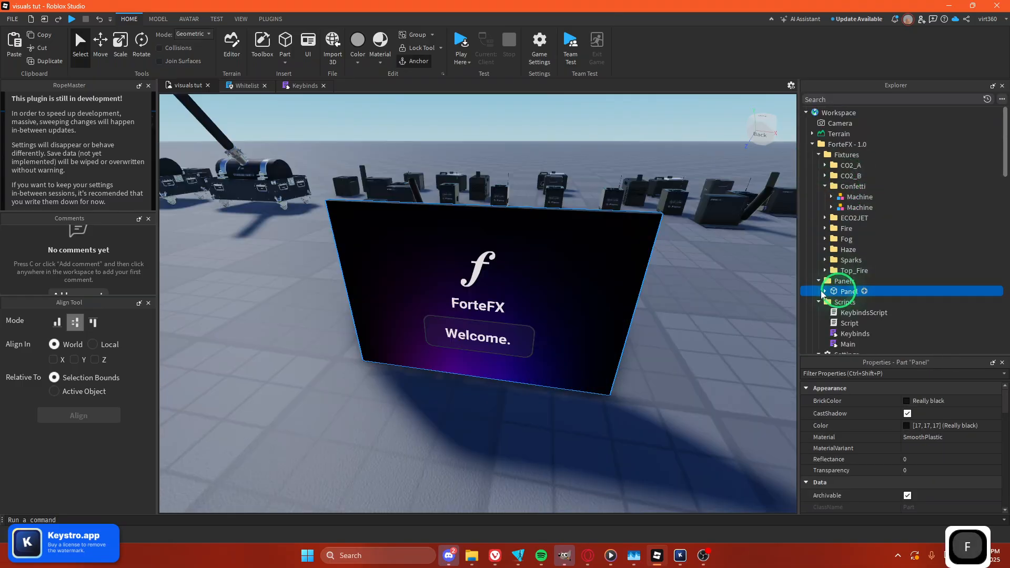
pyautogui.press('s')
pyautogui.press('e')
pyautogui.press('q')
pyautogui.moveTo(660, 294); pyautogui.dragTo(660, 295, button='right')
pyautogui.press('w')
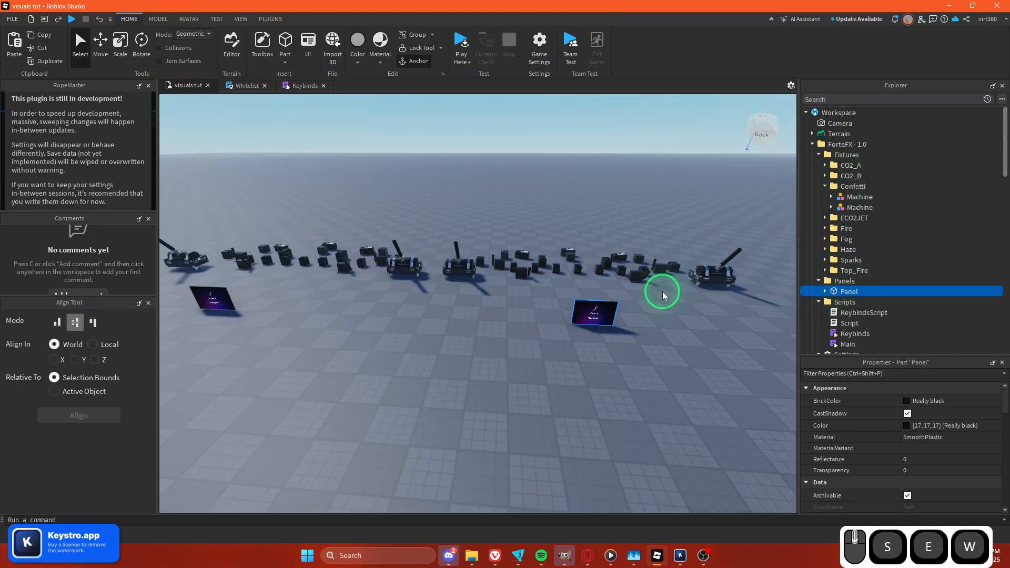
pyautogui.press('d')
pyautogui.scroll(5, 666, 290)
pyautogui.press('s')
pyautogui.press('a')
pyautogui.click(463, 43)
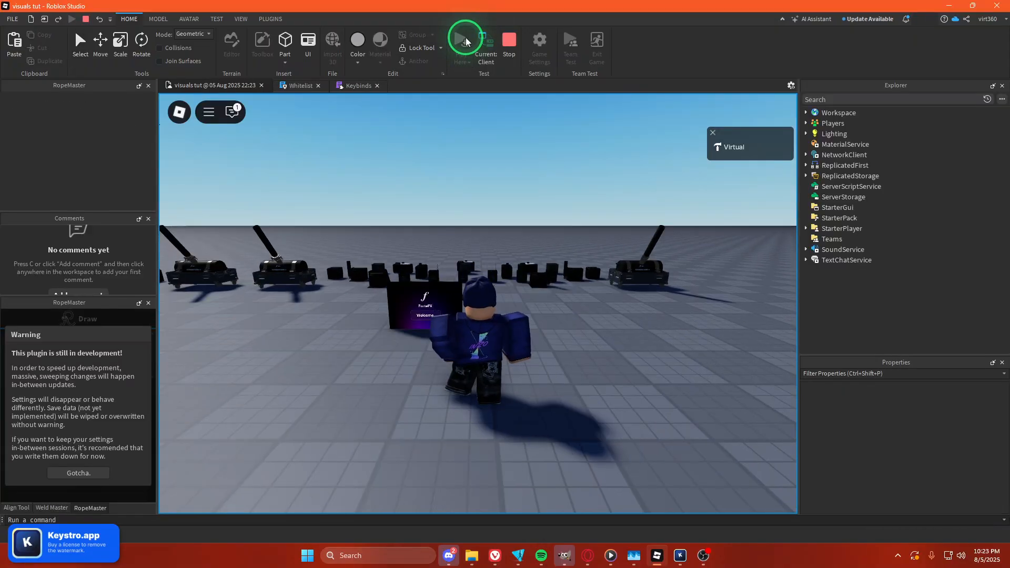
# Walk the character up to the ForteFX panel and trigger the N keybind.
pyautogui.press('w')
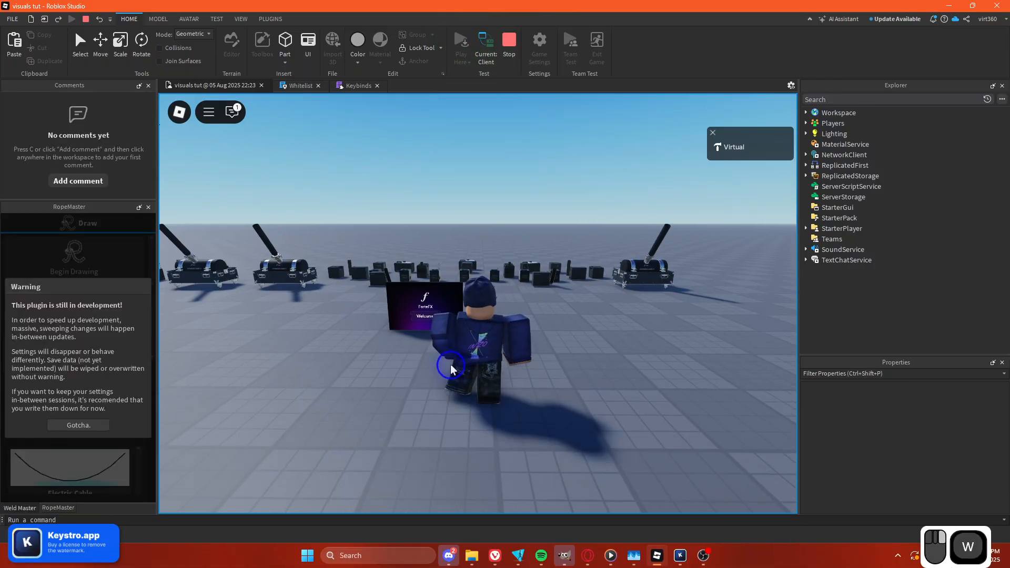
pyautogui.press('a')
pyautogui.click(551, 433)
pyautogui.moveTo(509, 301); pyautogui.dragTo(509, 314, button='right')
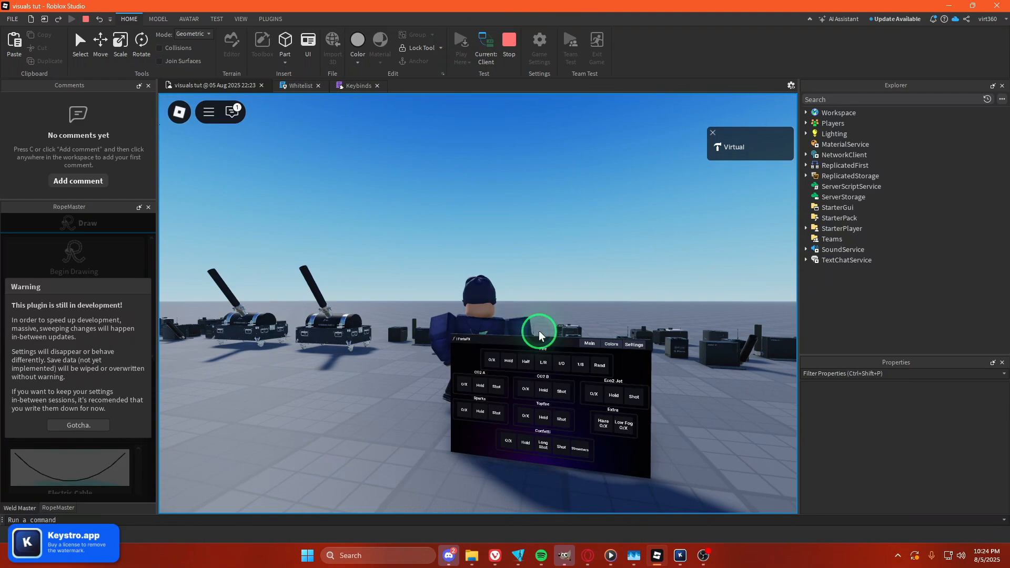
pyautogui.press('n')
# Fire the Half fire effect from the panel's Main page.
pyautogui.rightClick(586, 282)
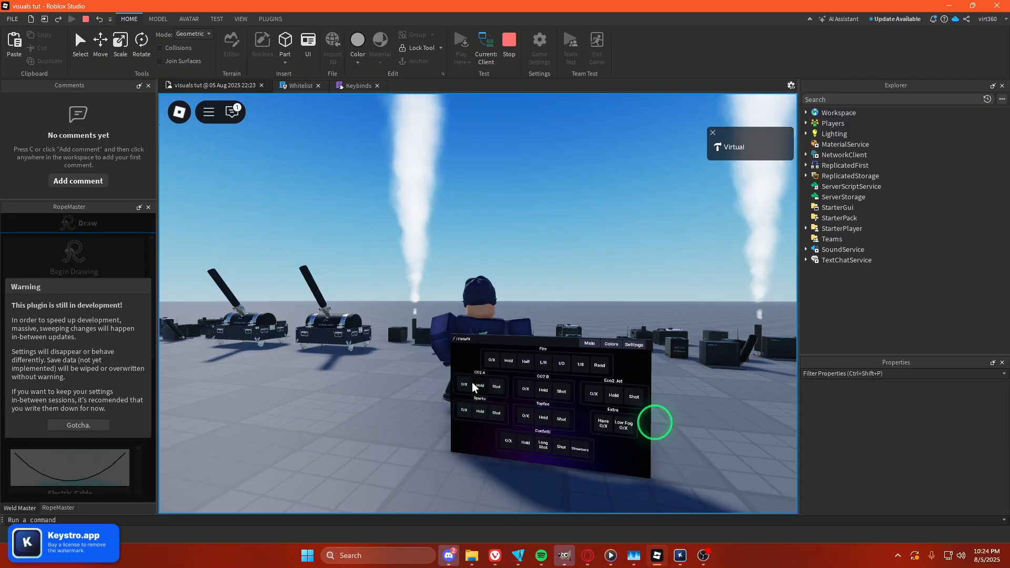
pyautogui.press('d')
pyautogui.scroll(2, 610, 347)
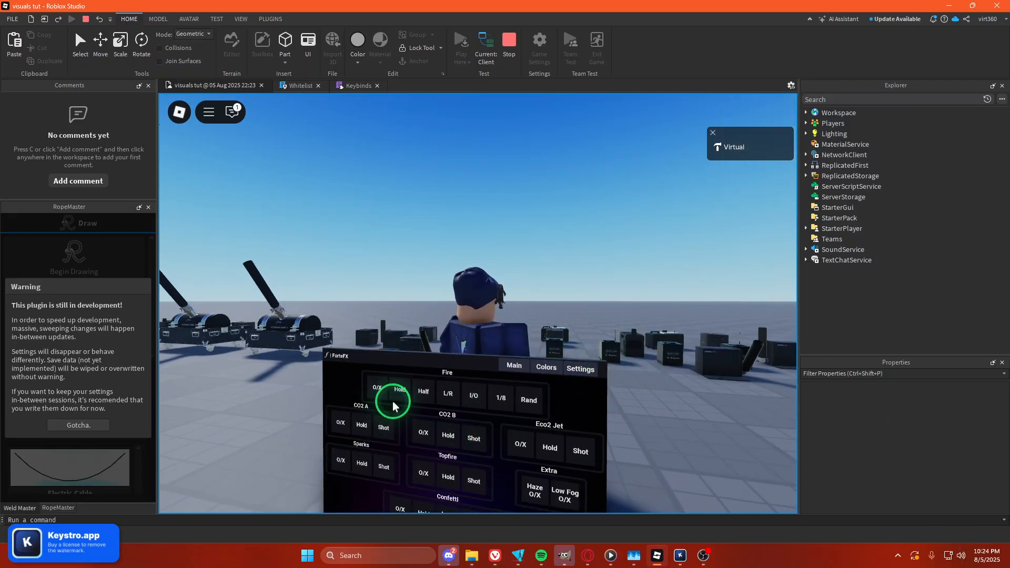
pyautogui.press('s')
pyautogui.press('w')
pyautogui.moveTo(485, 343); pyautogui.dragTo(487, 342, button='right')
pyautogui.press('s')
pyautogui.press('w')
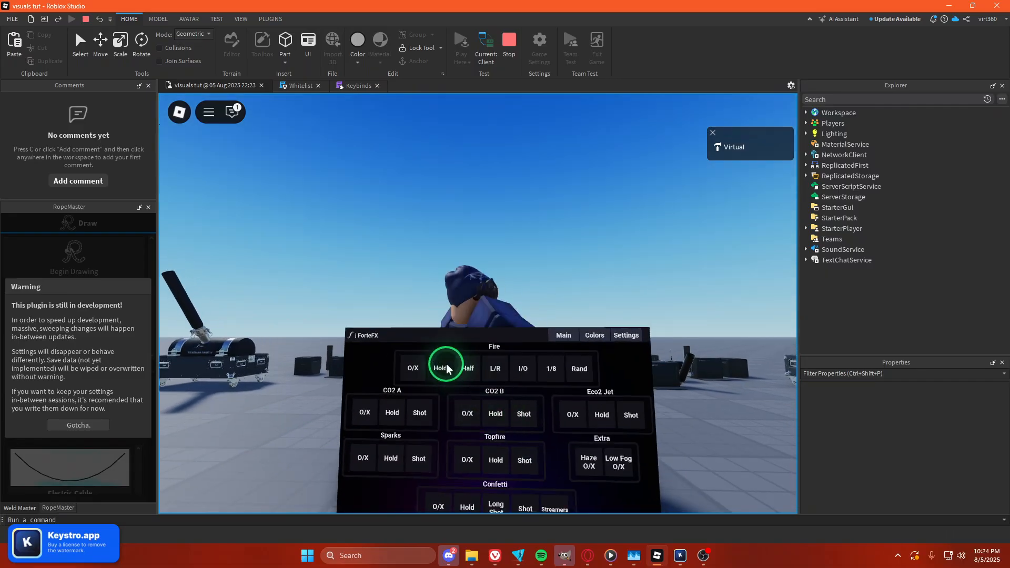
pyautogui.moveTo(447, 368); pyautogui.dragTo(448, 362)
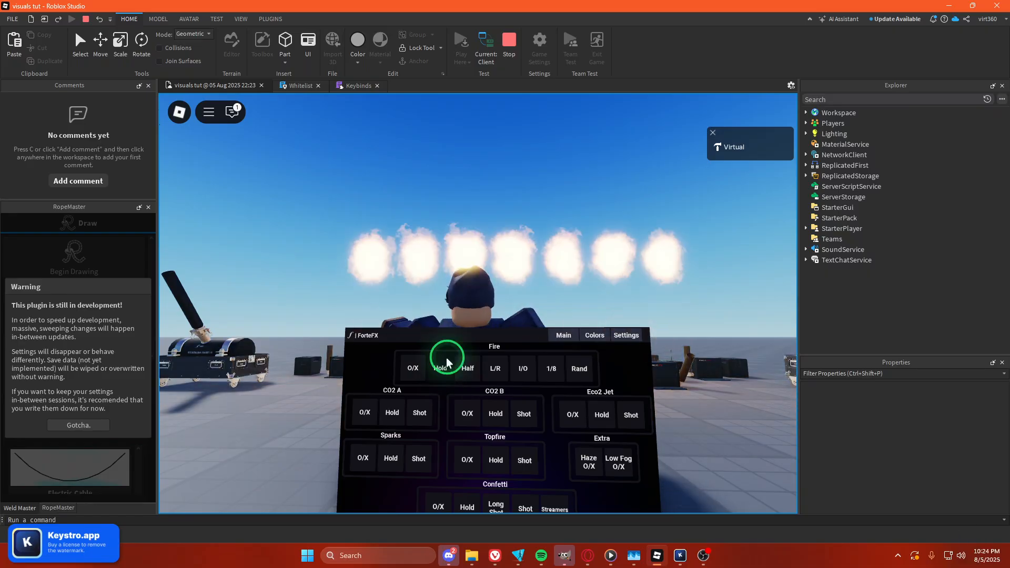
pyautogui.click(466, 368)
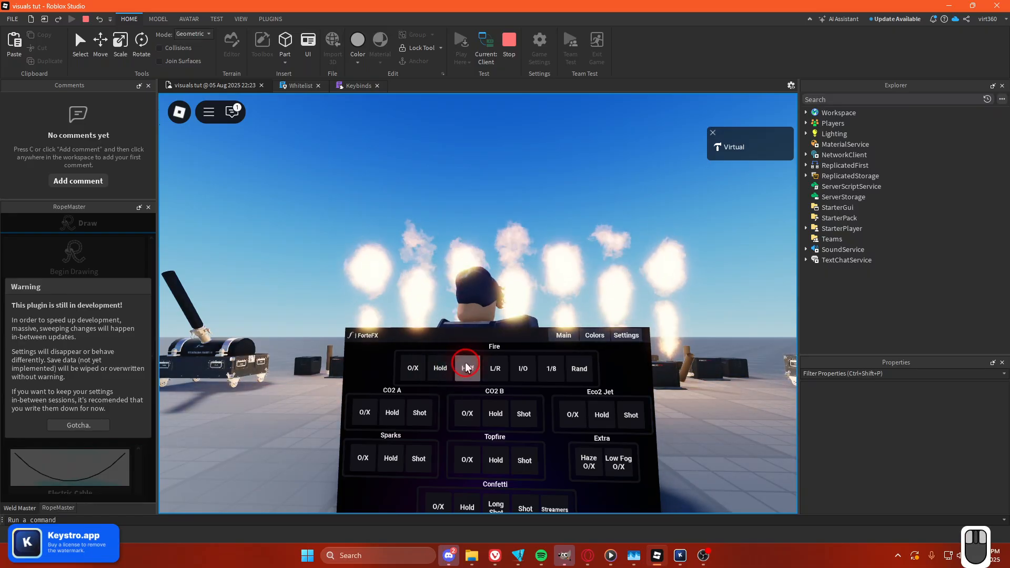
pyautogui.click(467, 367)
pyautogui.click(465, 365)
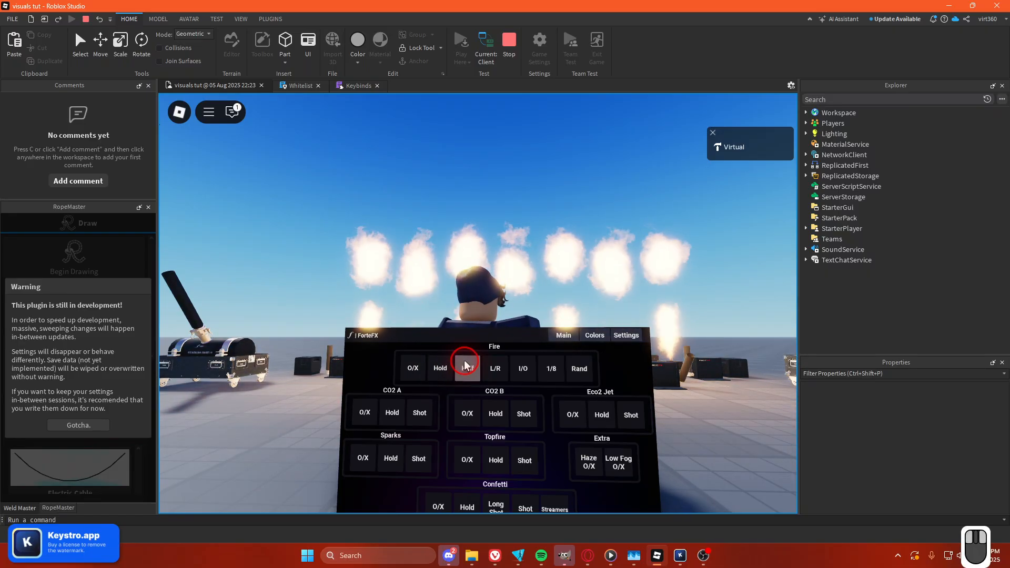
# Open the panel's Colors page and pick the first confetti multi-color.
pyautogui.click(594, 336)
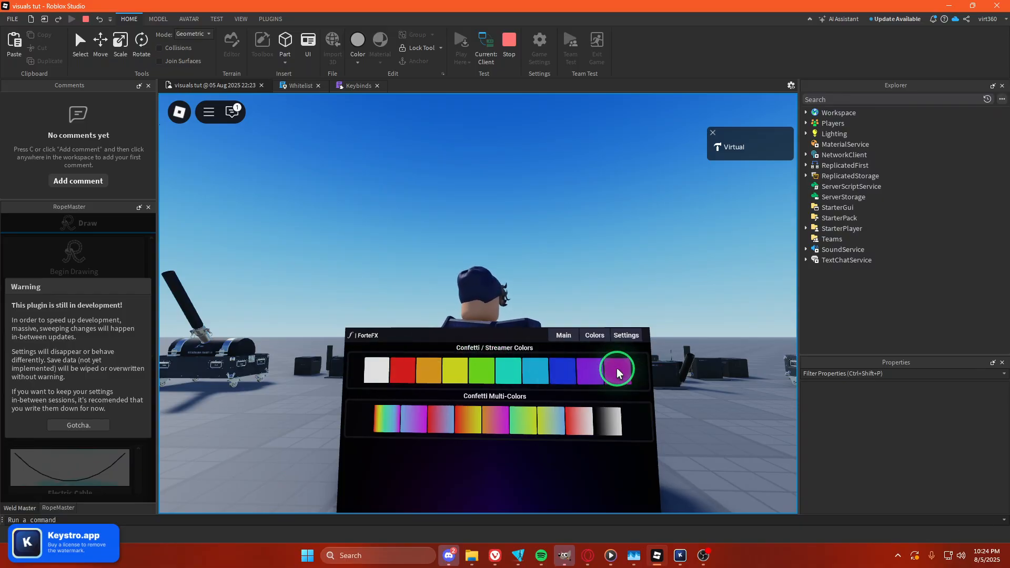
pyautogui.click(375, 431)
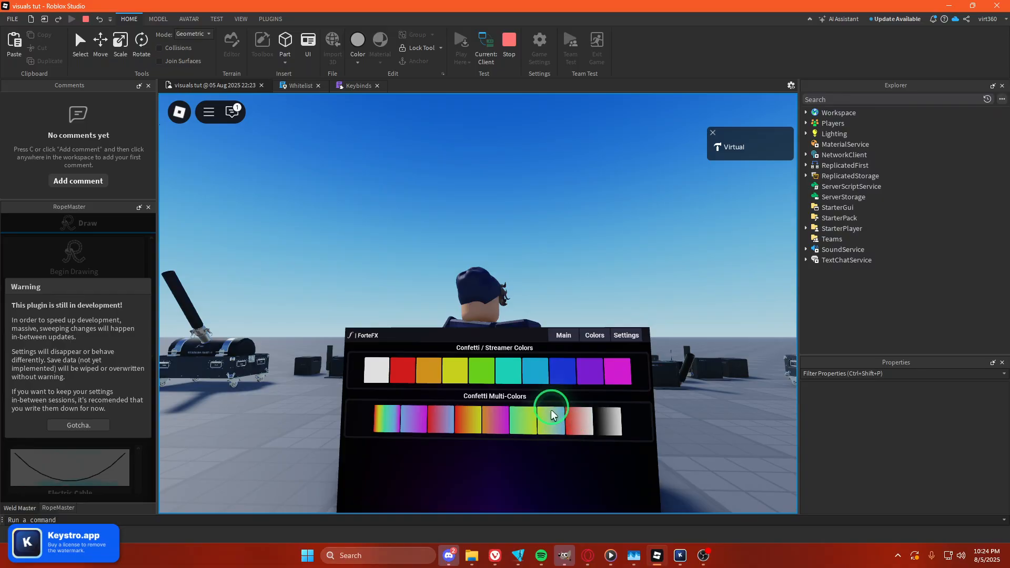
pyautogui.click(556, 341)
pyautogui.scroll(-2, 544, 439)
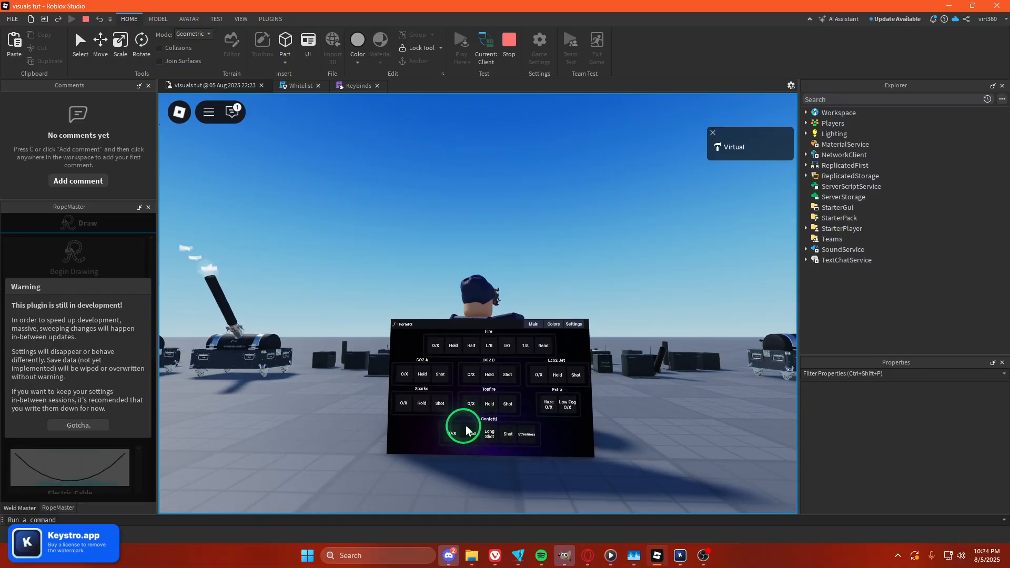
# Return to the panel's Colors page and pick another confetti multi-color.
pyautogui.scroll(3, 502, 410)
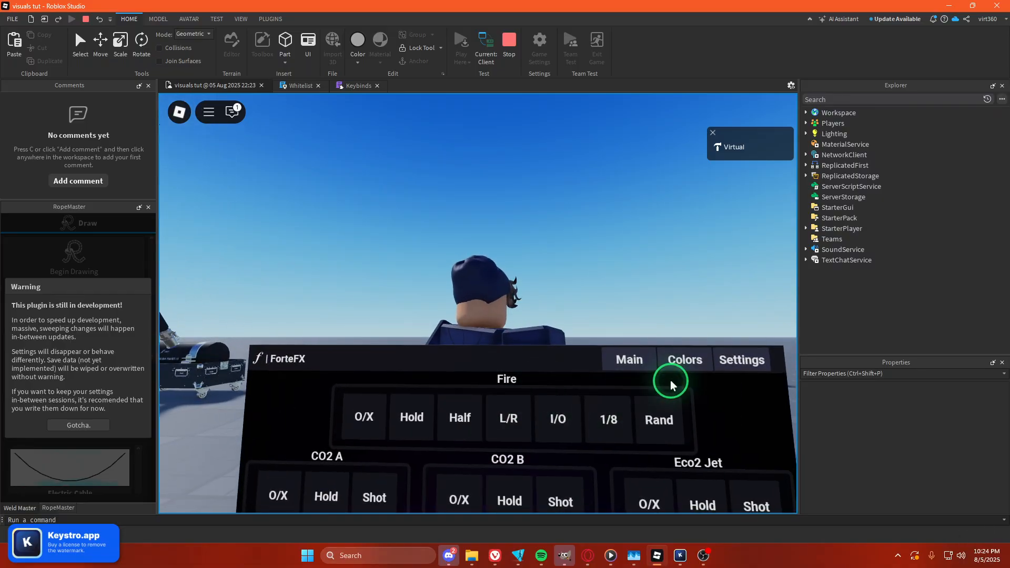
pyautogui.click(670, 383)
pyautogui.scroll(-3, 462, 400)
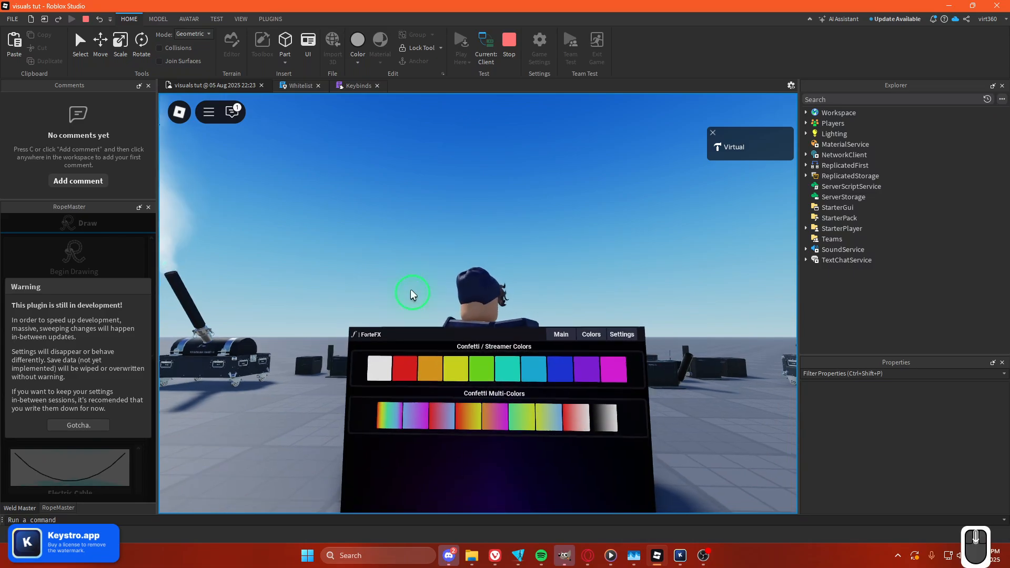
pyautogui.scroll(-5, 412, 294)
pyautogui.moveTo(397, 294); pyautogui.dragTo(397, 294, button='right')
pyautogui.scroll(5, 397, 294)
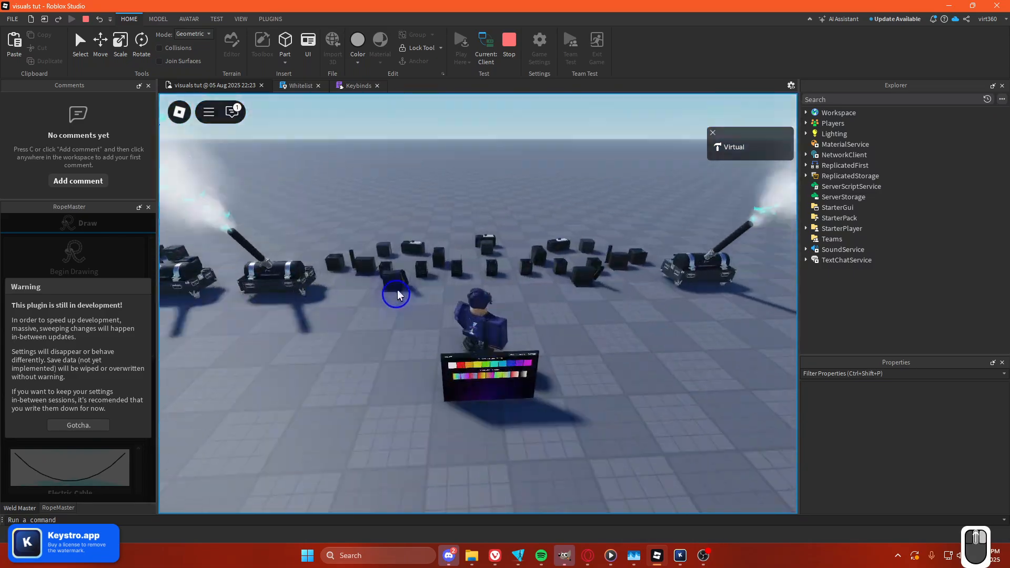
pyautogui.scroll(3, 396, 293)
pyautogui.scroll(-1, 397, 295)
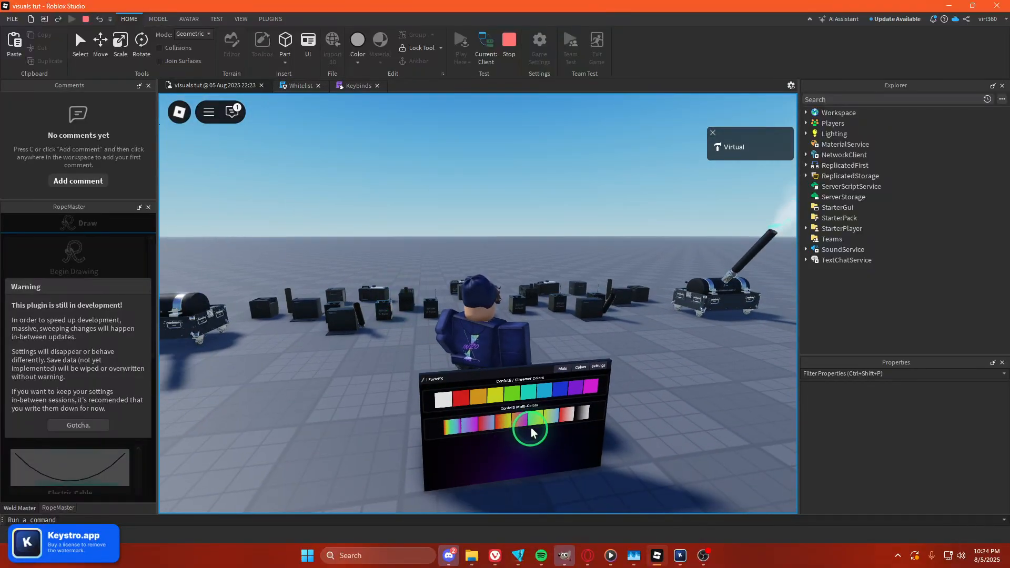
pyautogui.click(552, 421)
# Pick a different confetti color on the panel's Colors page.
pyautogui.scroll(-5, 551, 421)
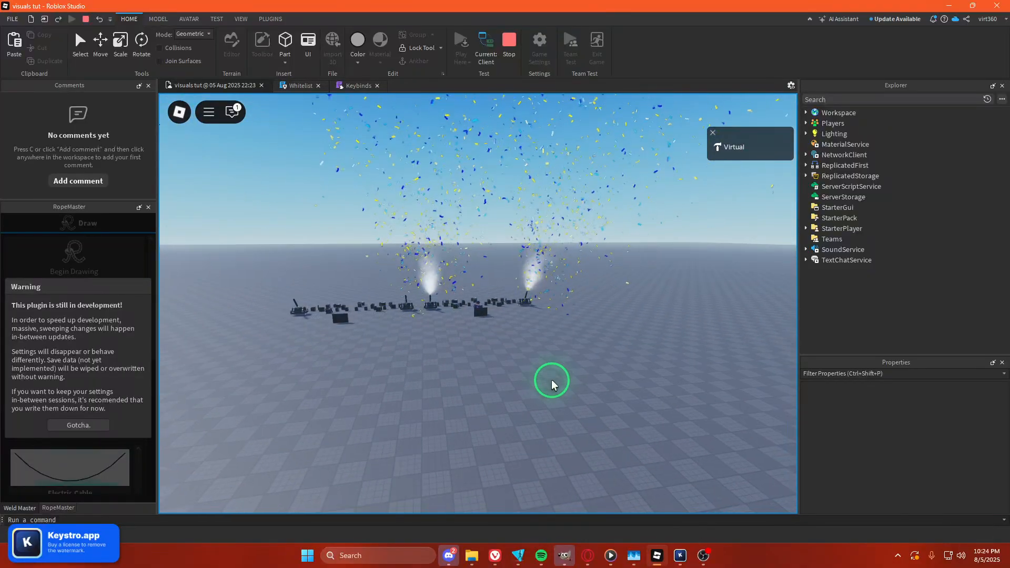
pyautogui.scroll(3, 550, 384)
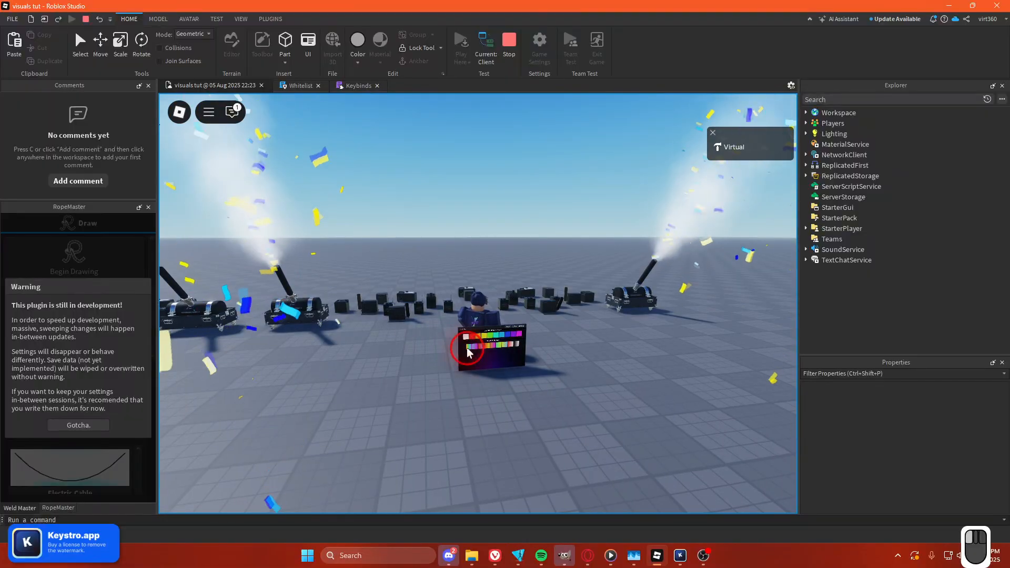
pyautogui.click(480, 346)
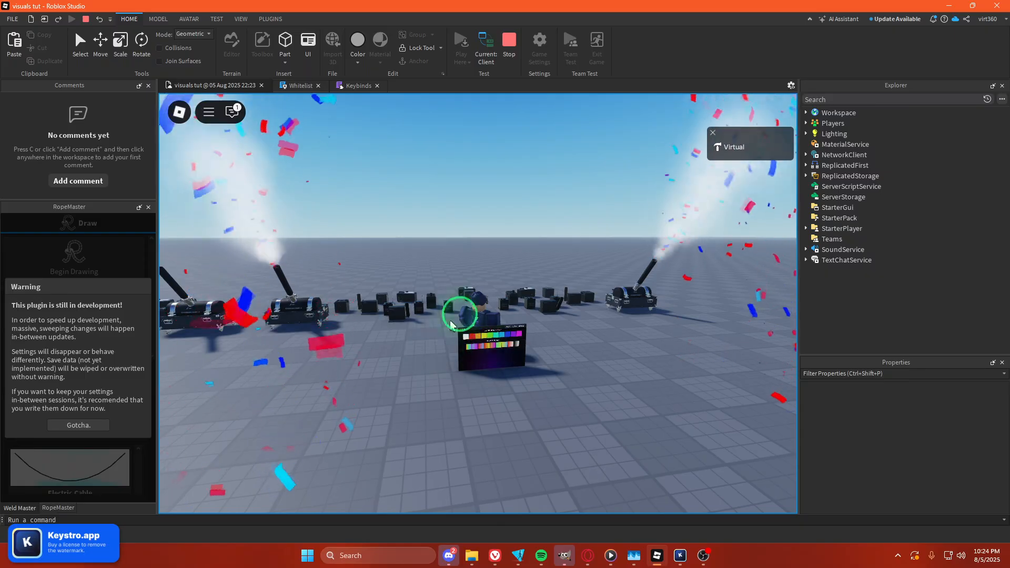
pyautogui.moveTo(407, 366)
pyautogui.mouseDown(button='right')
pyautogui.moveTo(408, 356)
pyautogui.moveTo(408, 373)
pyautogui.mouseUp(button='right')
pyautogui.scroll(2, 407, 351)
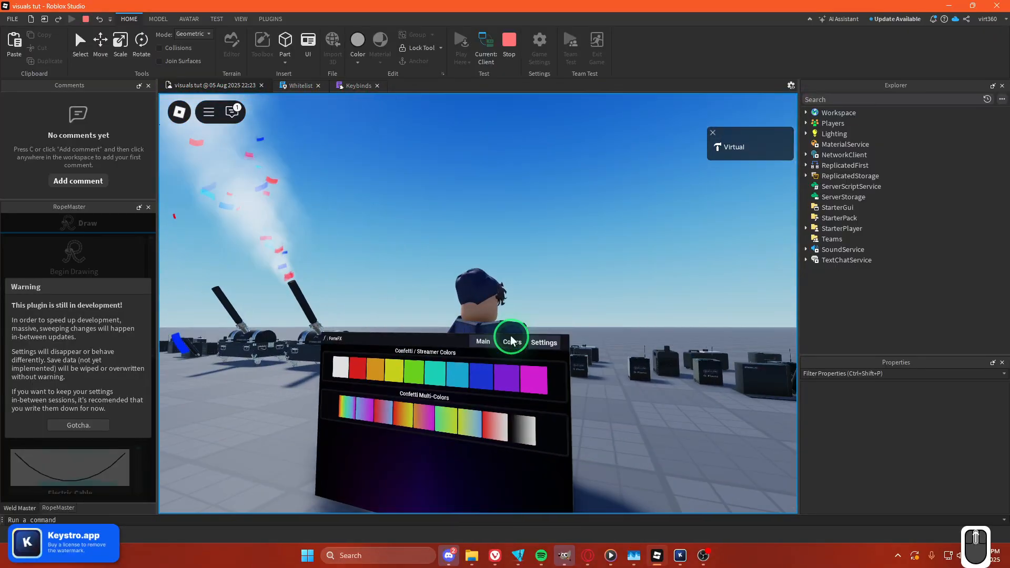
# Open the panel's Settings page.
pyautogui.click(548, 347)
pyautogui.click(446, 386)
pyautogui.scroll(-3, 413, 379)
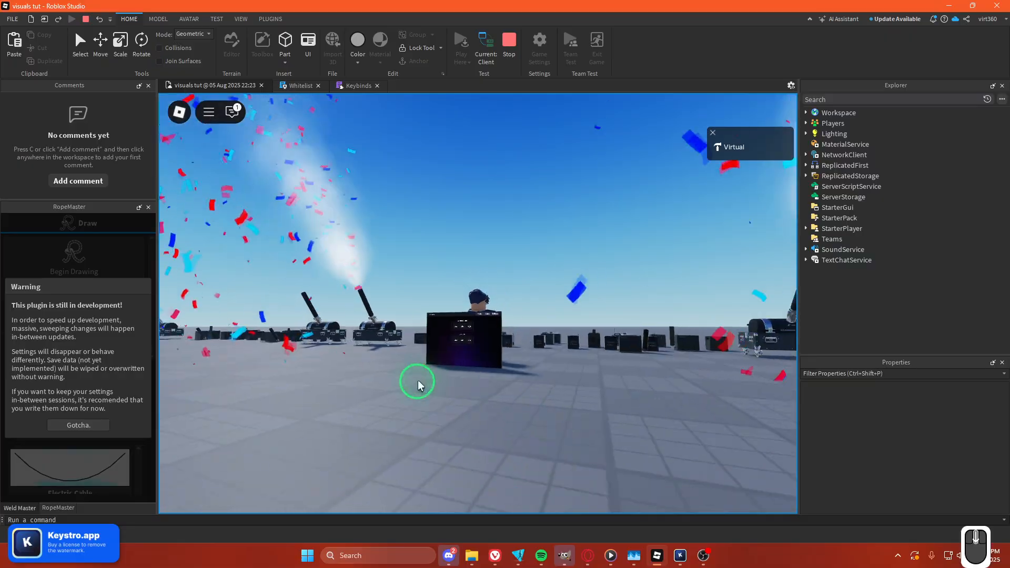
# Set the Confetti Rate to Low on the panel's Settings page and watch the confetti.
pyautogui.moveTo(413, 379); pyautogui.dragTo(350, 425, button='right')
pyautogui.scroll(6, 349, 426)
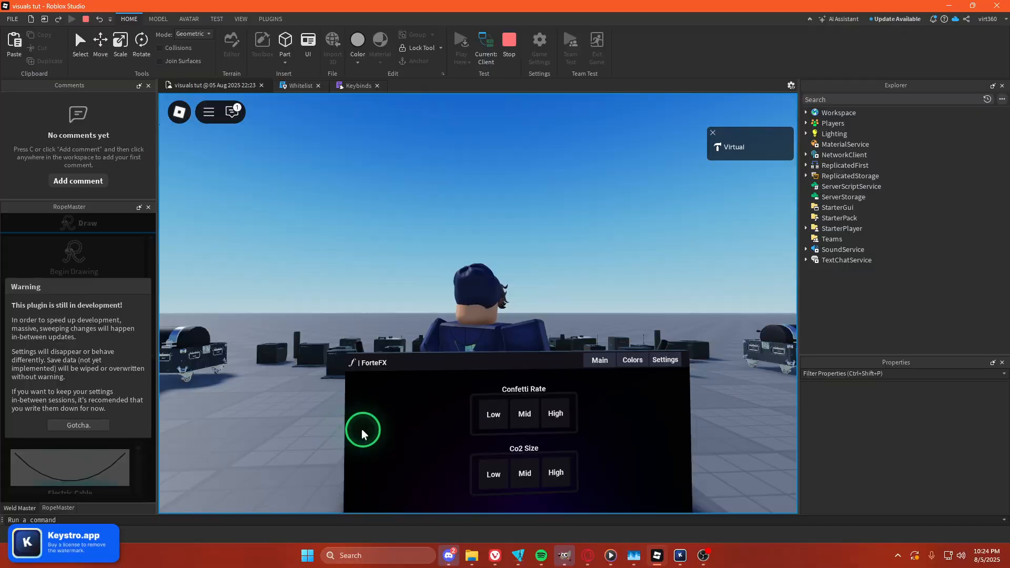
pyautogui.click(495, 412)
pyautogui.scroll(-7, 515, 305)
pyautogui.moveTo(576, 287); pyautogui.dragTo(577, 289, button='right')
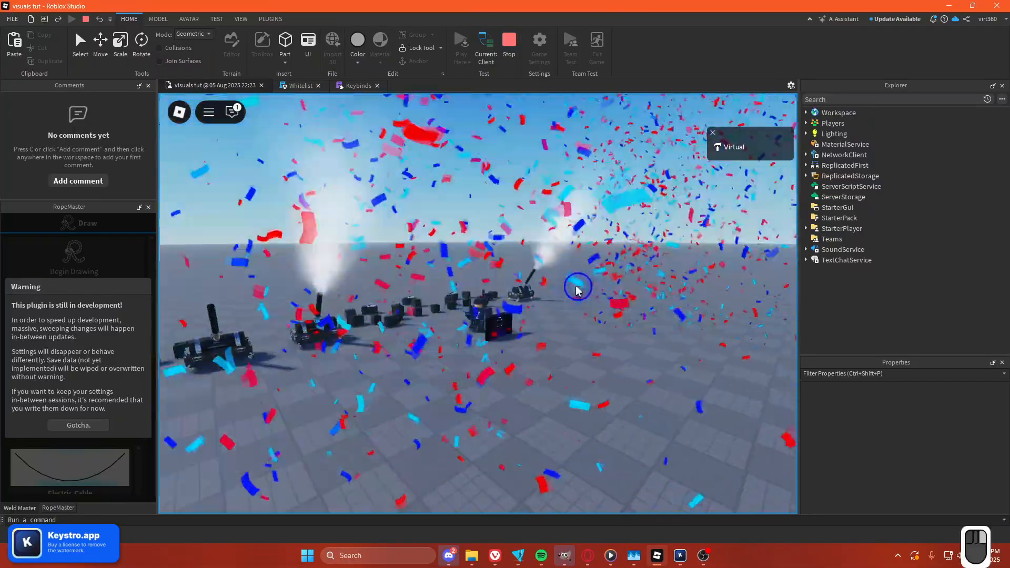
pyautogui.scroll(-6, 576, 287)
pyautogui.scroll(3, 577, 289)
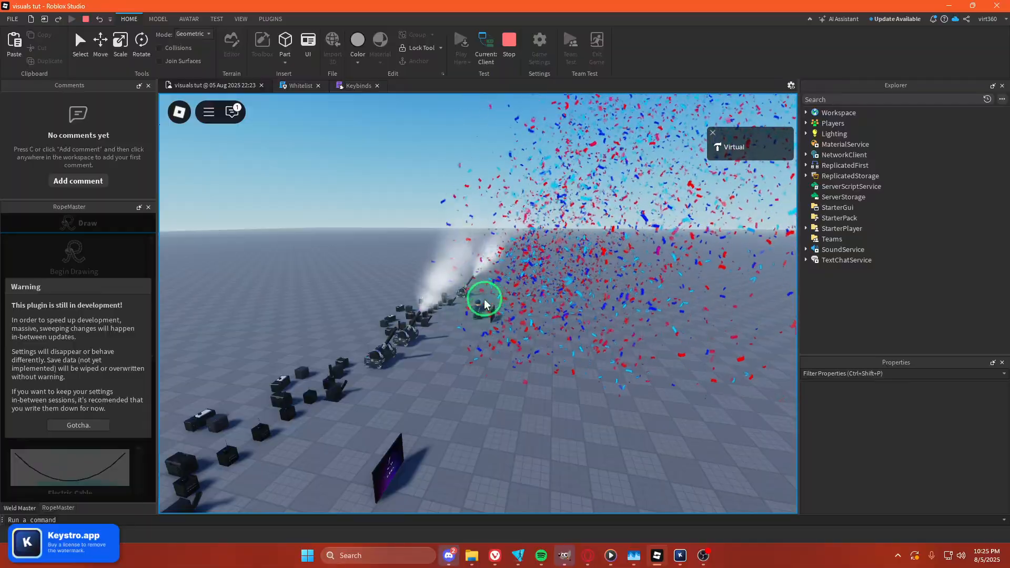
# Return to the panel's Main page and trigger the fire effect's 1/8 pattern.
pyautogui.moveTo(491, 220); pyautogui.dragTo(492, 221, button='right')
pyautogui.scroll(3, 491, 220)
pyautogui.scroll(5, 435, 263)
pyautogui.moveTo(434, 263); pyautogui.dragTo(434, 262, button='right')
pyautogui.click(497, 349)
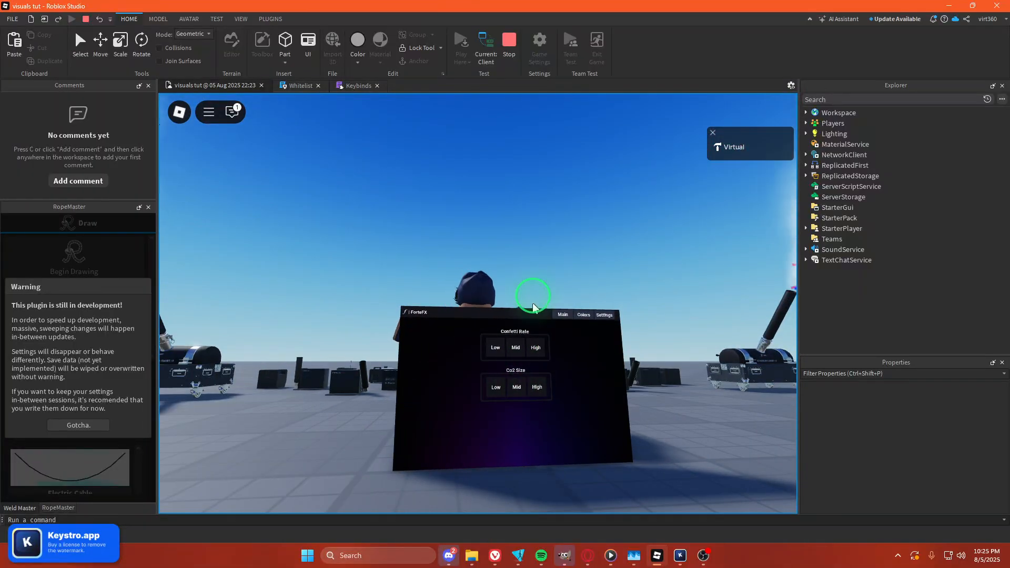
pyautogui.click(561, 317)
pyautogui.click(504, 383)
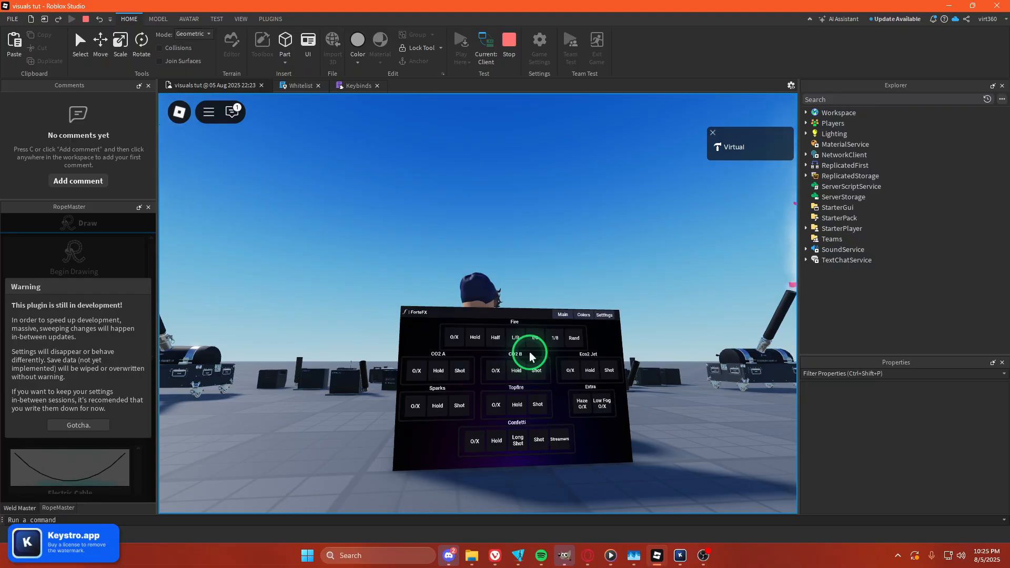
pyautogui.click(553, 338)
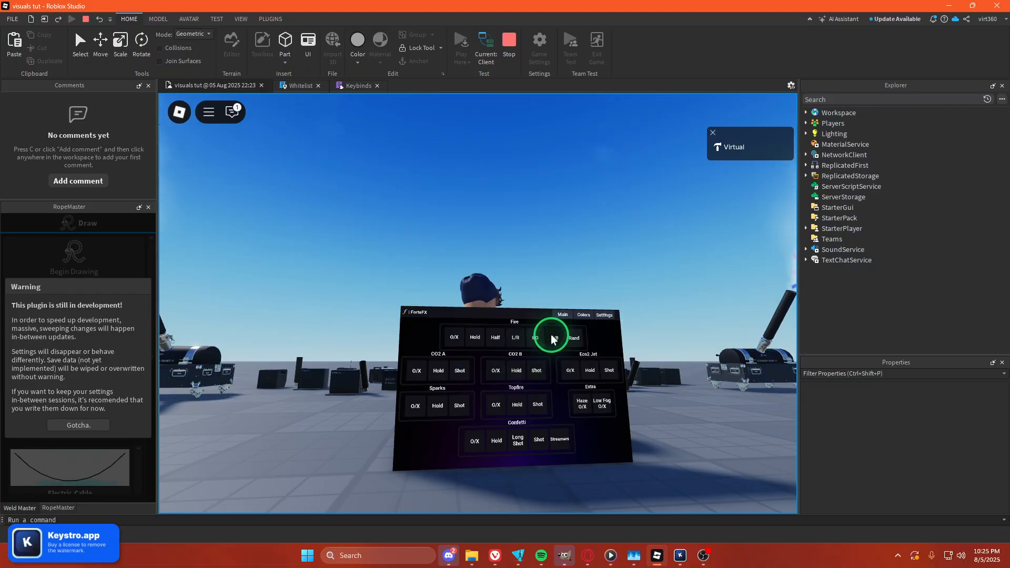
# Trigger the effects with the configured keybinds while watching the cannons.
pyautogui.press('n')
pyautogui.press('f')
pyautogui.scroll(-6, 552, 285)
pyautogui.press('n')
pyautogui.press('space')
pyautogui.moveTo(552, 285); pyautogui.dragTo(552, 287, button='right')
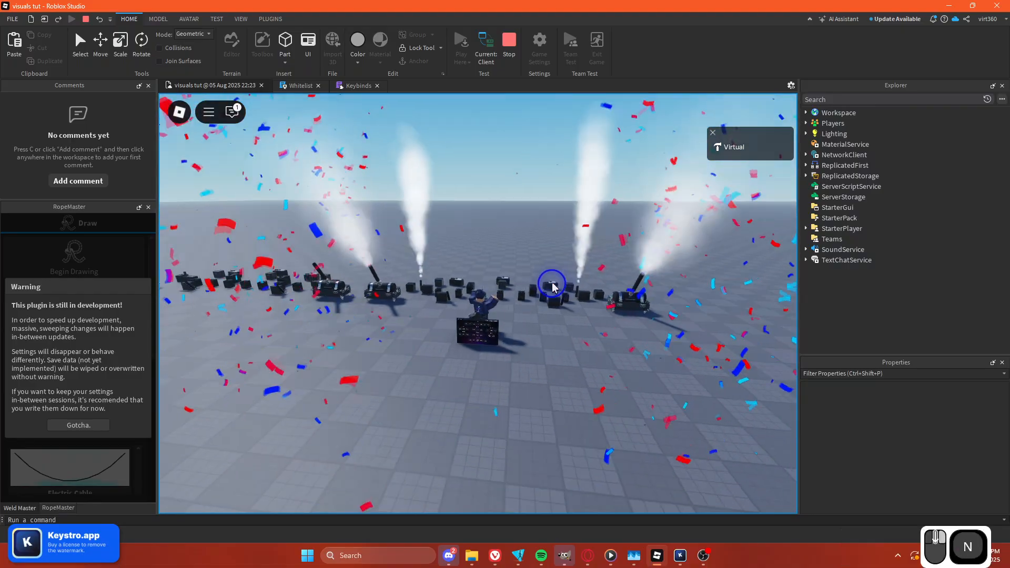
pyautogui.scroll(6, 552, 287)
pyautogui.press('f')
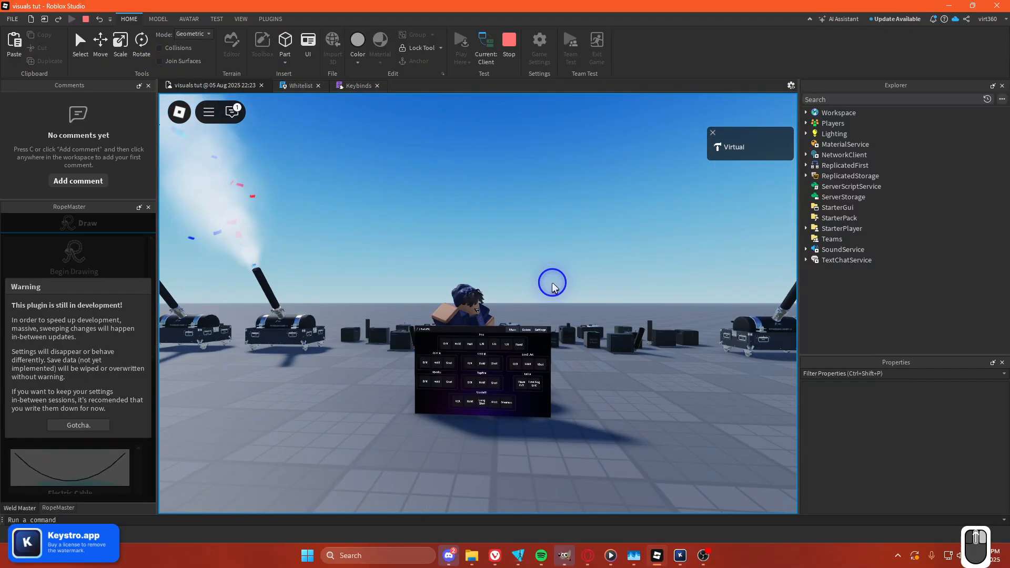
# Open the panel's Settings page again and set the Confetti Rate to High.
pyautogui.click(605, 354)
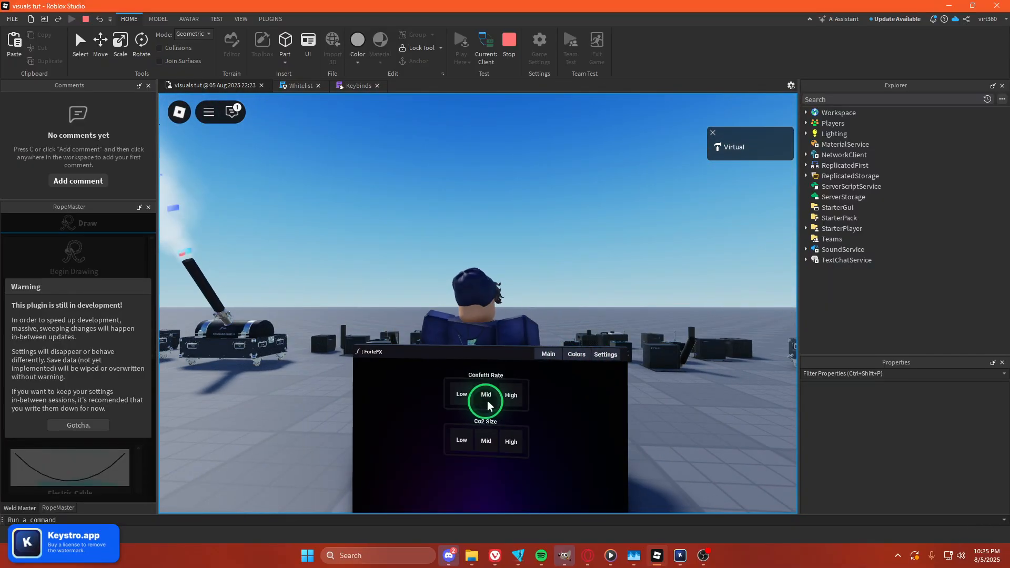
pyautogui.press('n')
pyautogui.press('f')
pyautogui.scroll(-8, 629, 363)
pyautogui.moveTo(630, 363); pyautogui.dragTo(631, 358, button='right')
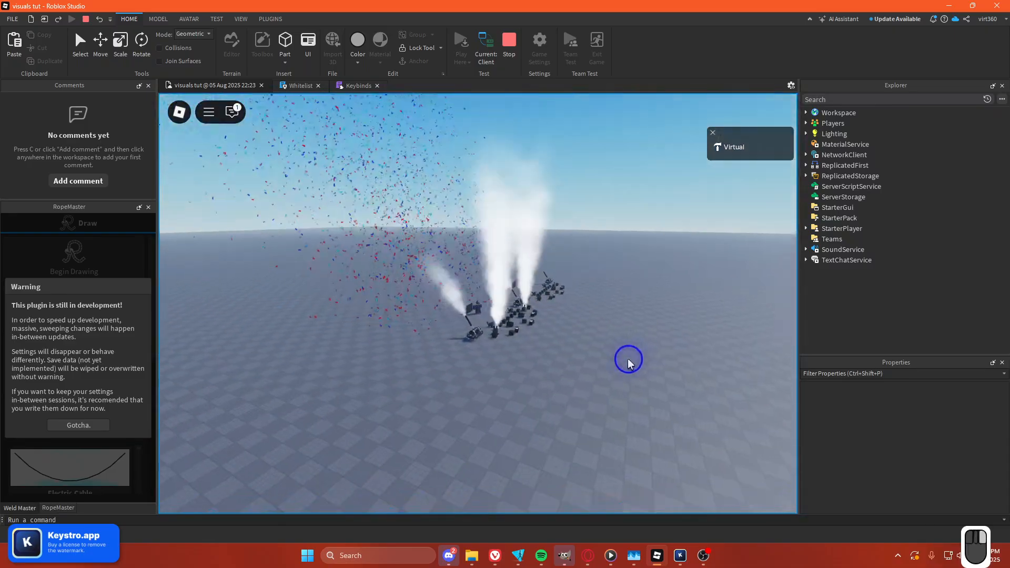
pyautogui.press('f')
pyautogui.scroll(8, 629, 358)
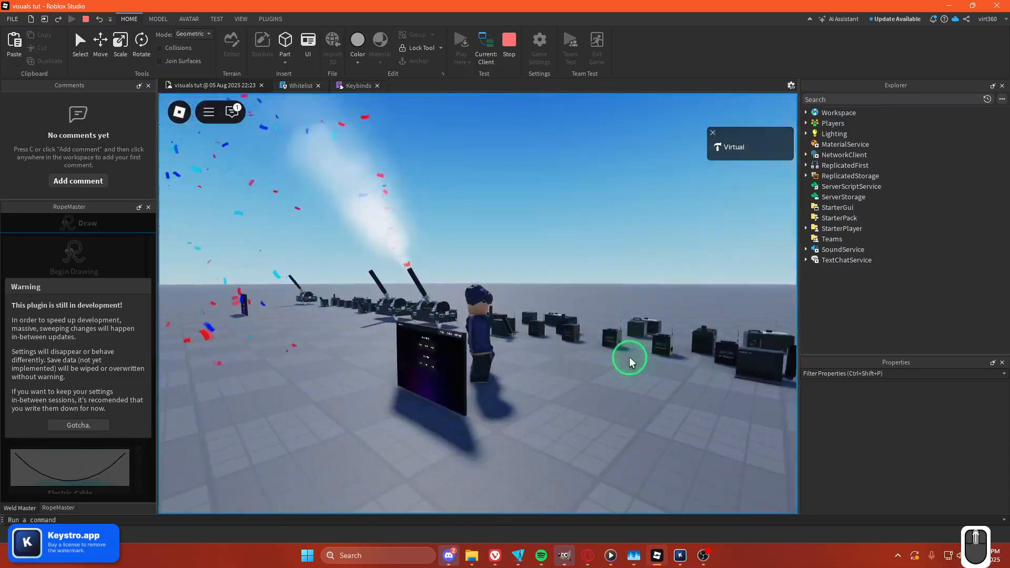
pyautogui.scroll(4, 629, 358)
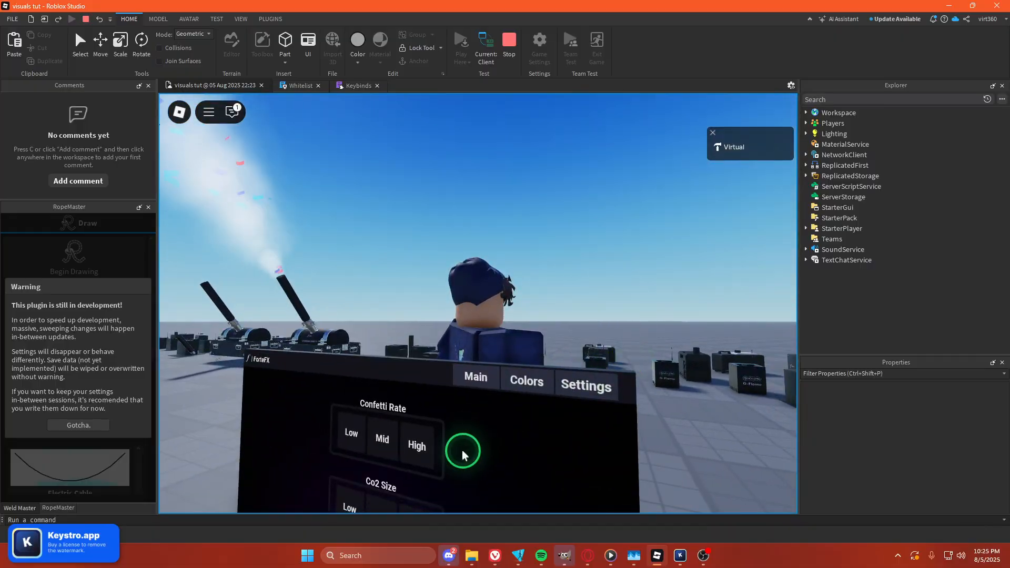
pyautogui.click(421, 451)
# Fire the confetti with the keybinds and view the burst from around the stage.
pyautogui.scroll(-3, 441, 459)
pyautogui.scroll(-5, 443, 440)
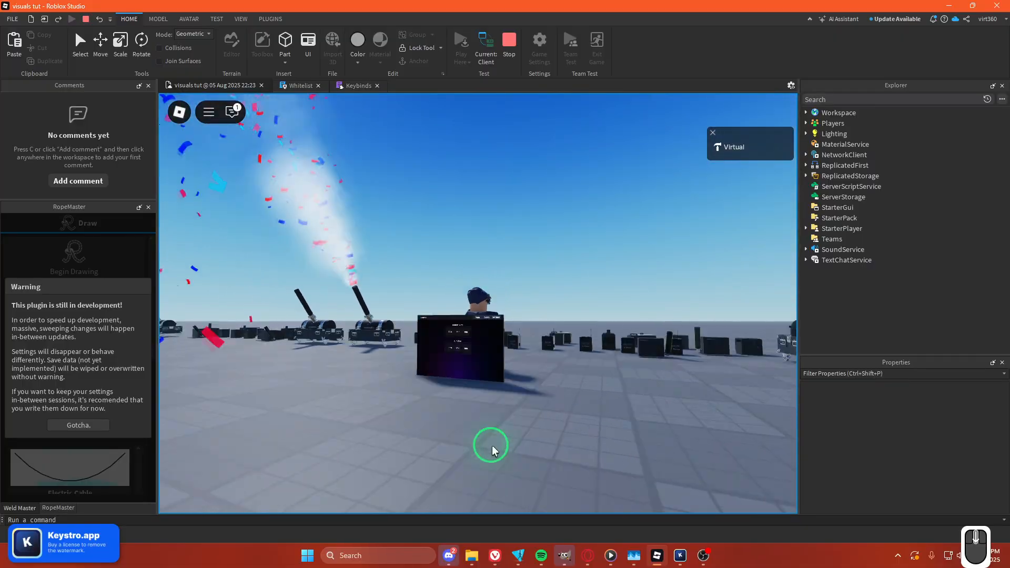
pyautogui.press('n')
pyautogui.moveTo(598, 430); pyautogui.dragTo(598, 438, button='right')
pyautogui.press('f')
pyautogui.scroll(5, 597, 438)
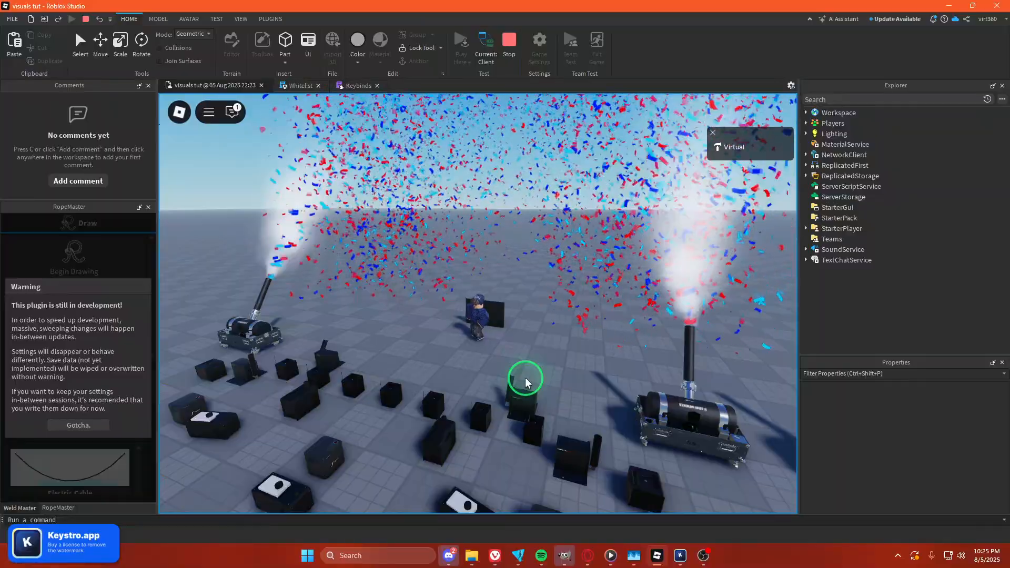
pyautogui.scroll(4, 525, 396)
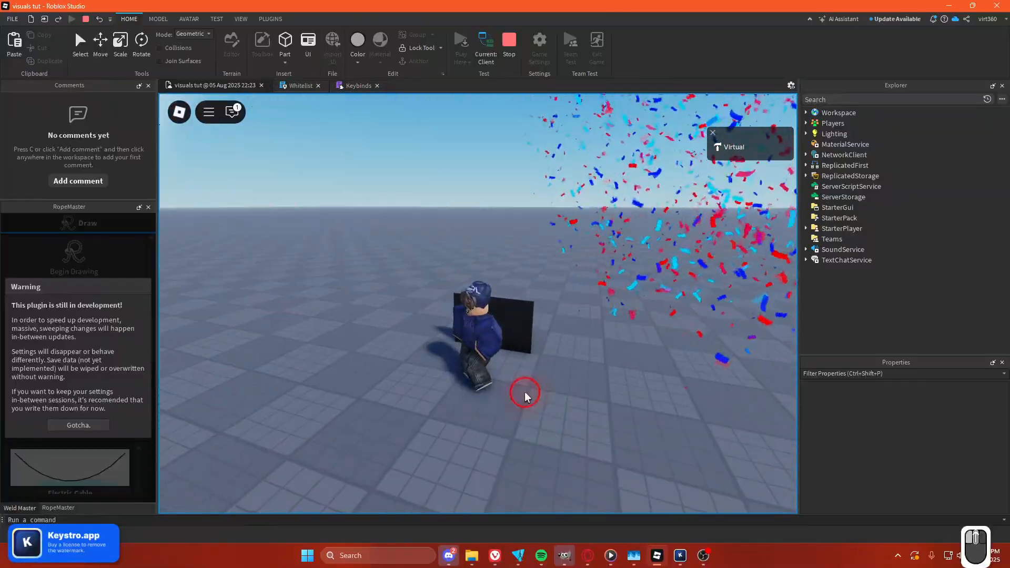
pyautogui.moveTo(524, 397); pyautogui.dragTo(507, 393, button='right')
pyautogui.scroll(-4, 500, 395)
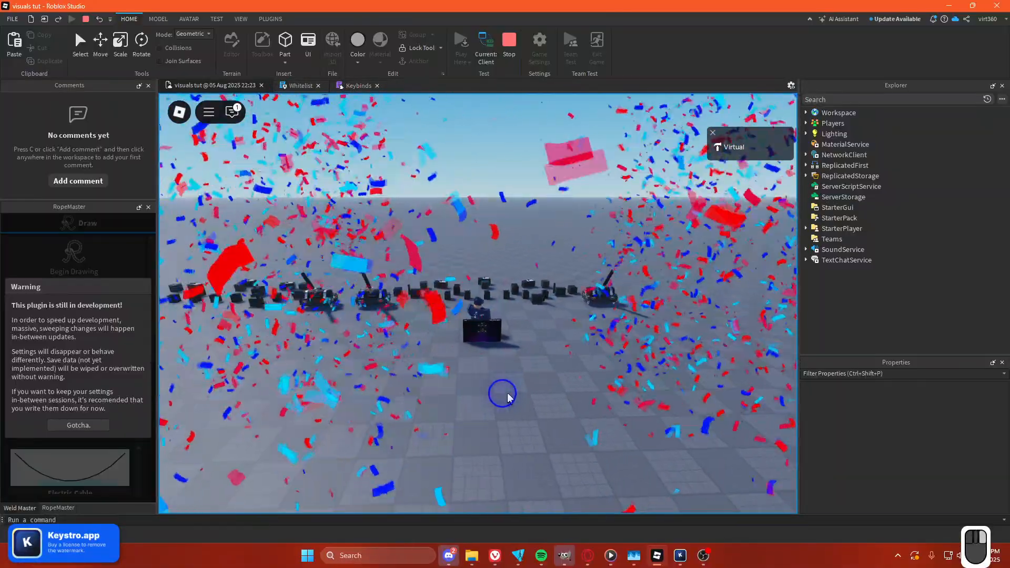
pyautogui.scroll(5, 508, 398)
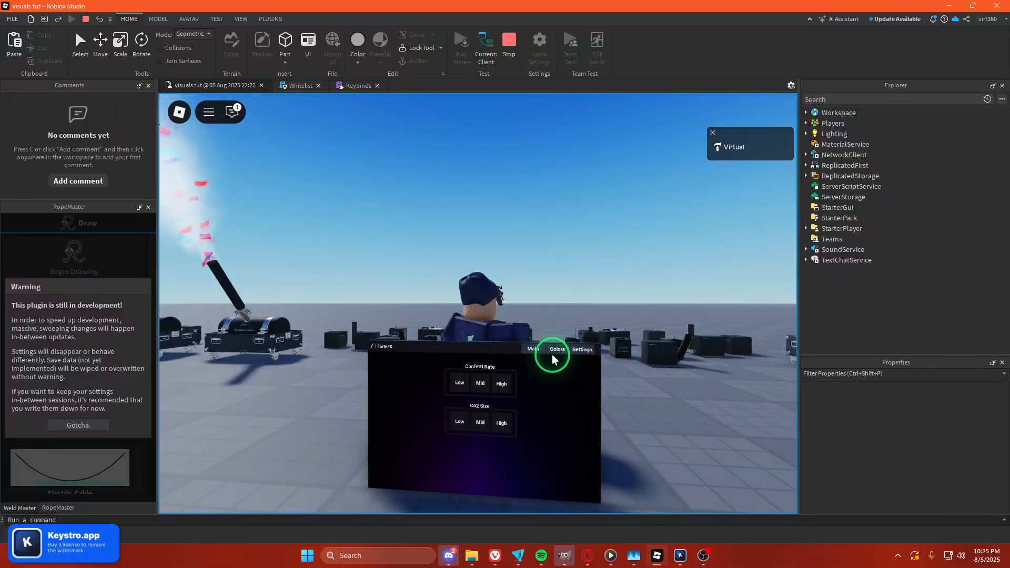
# Open the panel's Main page and fire the confetti from the panel.
pyautogui.click(552, 356)
pyautogui.click(510, 394)
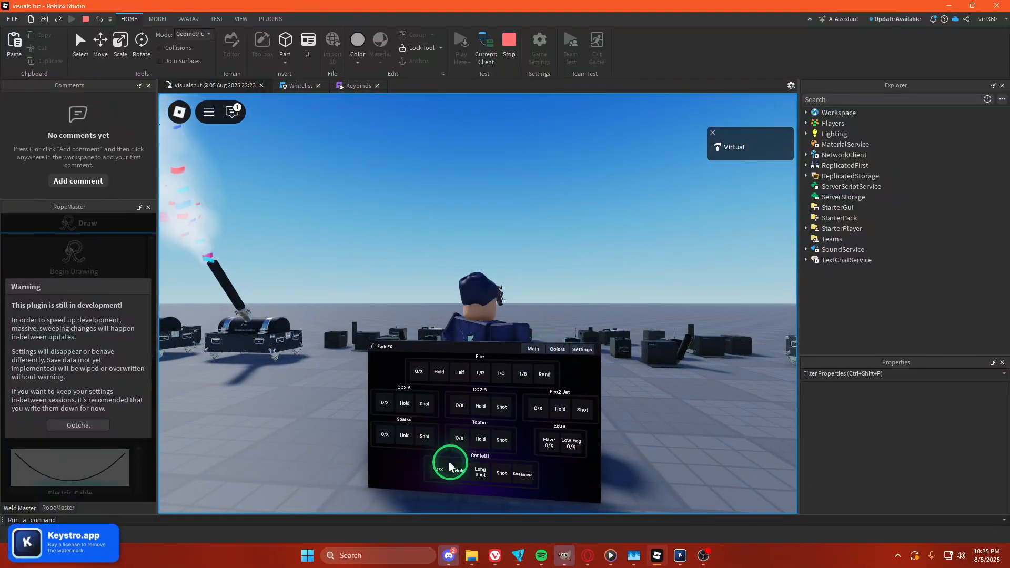
pyautogui.scroll(-6, 585, 405)
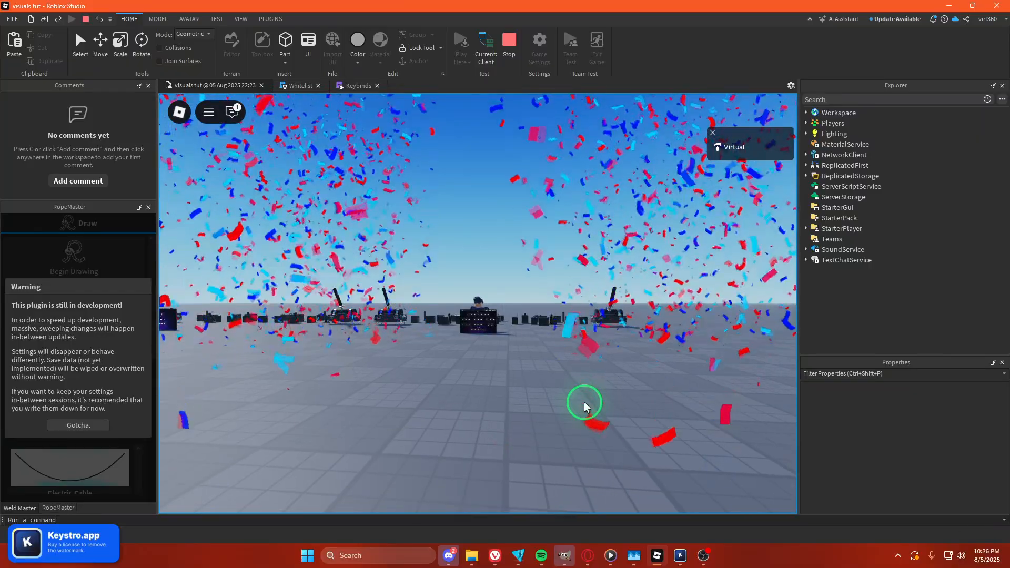
pyautogui.scroll(-4, 585, 404)
pyautogui.scroll(10, 583, 404)
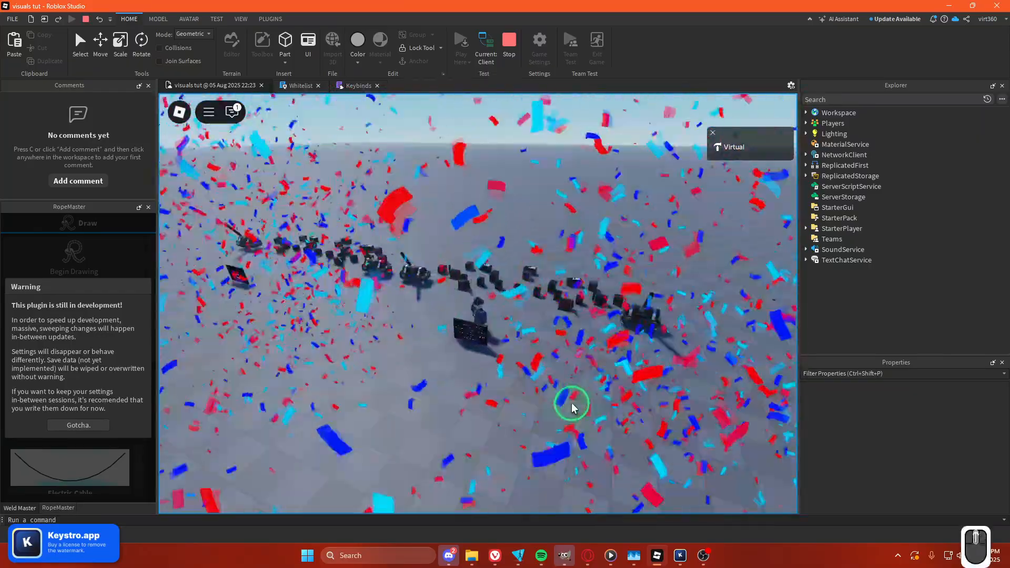
# Walk the character around the stage to view the effects from different angles.
pyautogui.moveTo(564, 388); pyautogui.dragTo(540, 377, button='right')
pyautogui.press('w')
pyautogui.press('shift')
pyautogui.scroll(-2, 565, 387)
pyautogui.press('d')
pyautogui.press('space')
pyautogui.scroll(2, 564, 388)
pyautogui.scroll(-3, 545, 374)
pyautogui.scroll(-4, 541, 377)
pyautogui.press('a')
pyautogui.press('w')
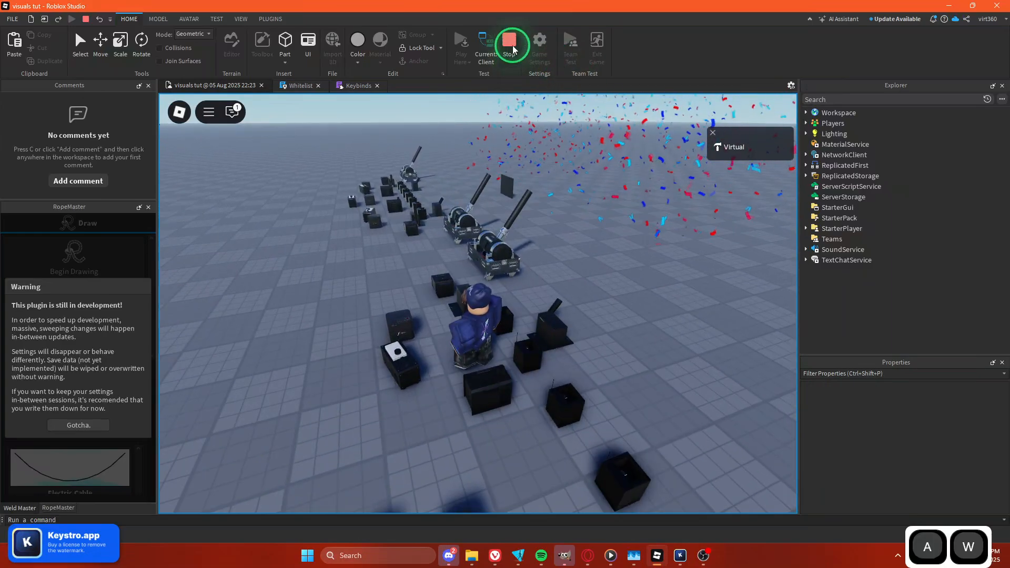
pyautogui.press('s')
pyautogui.press('d')
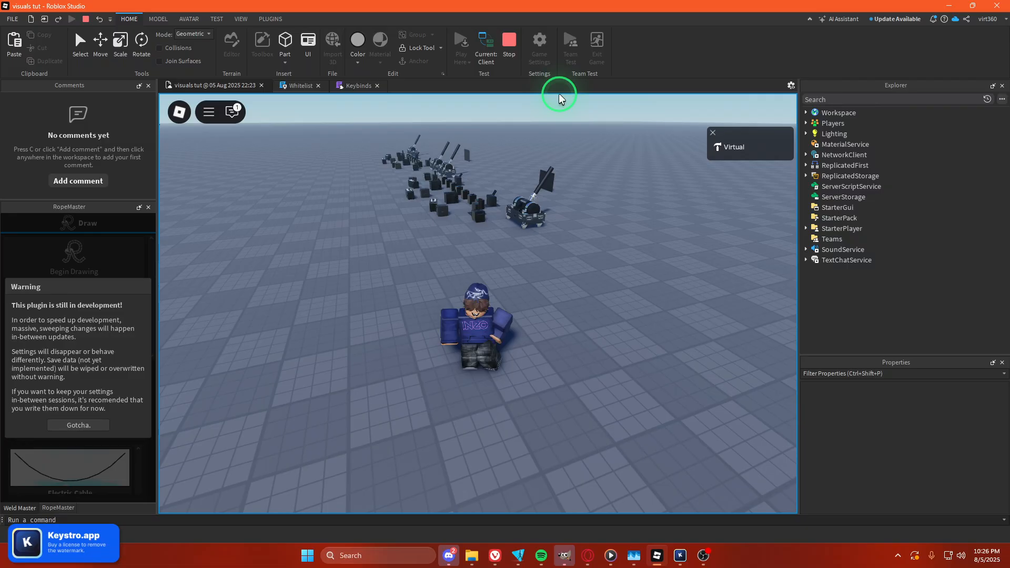
pyautogui.scroll(-8, 561, 173)
pyautogui.moveTo(517, 182); pyautogui.dragTo(527, 191, button='right')
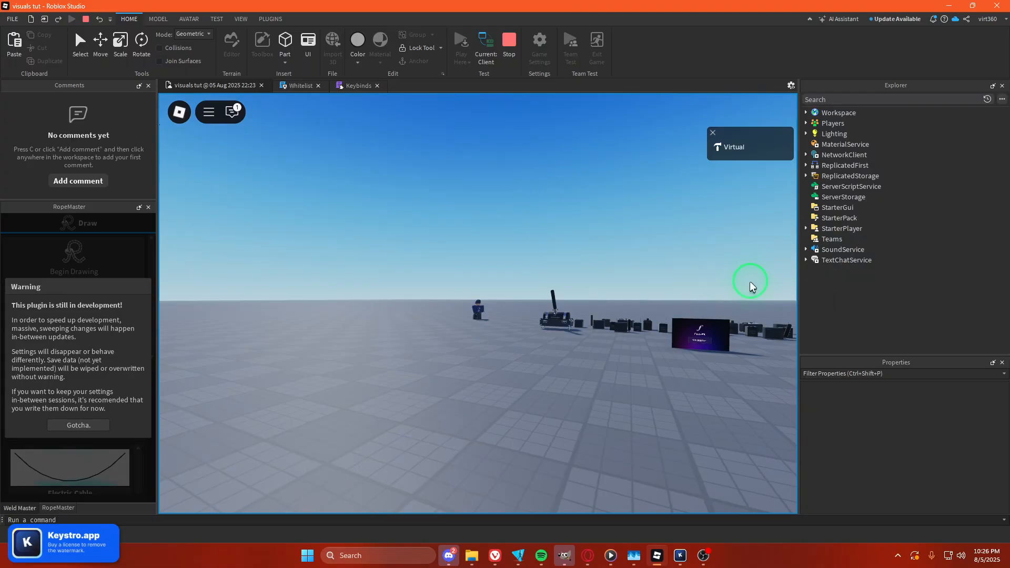